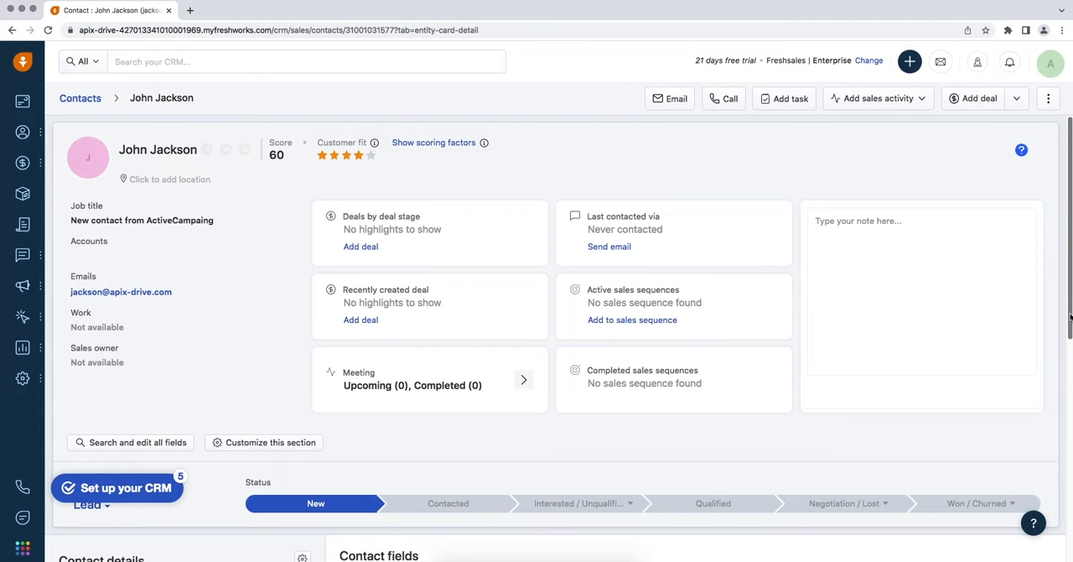
drag(1071, 317, 1071, 506)
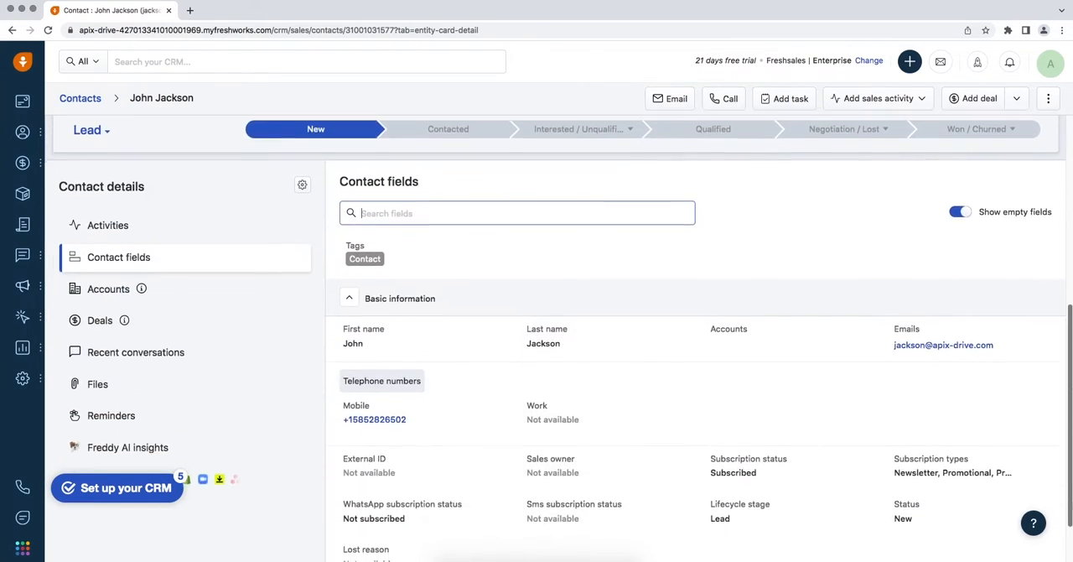
scroll(555, 338, down, 1)
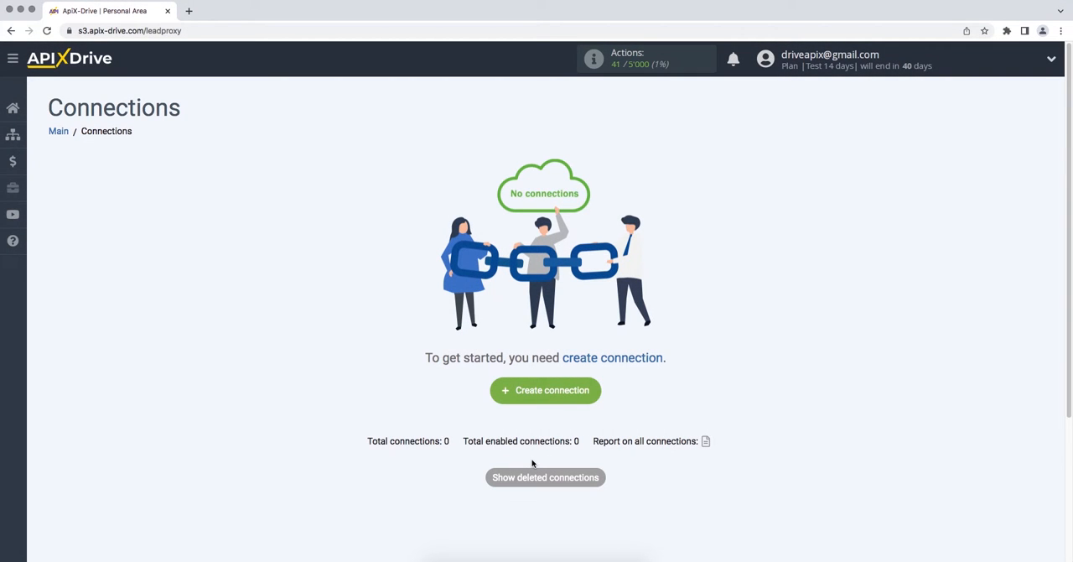
Create a new ApiX-Drive connection with ActiveCampaign as the data source system.
click(498, 389)
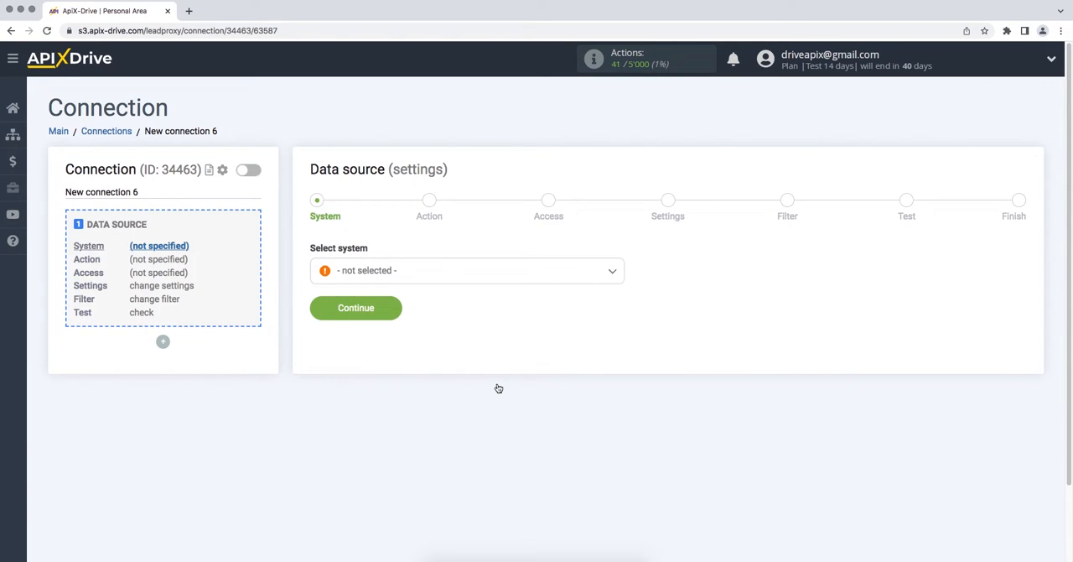
click(549, 274)
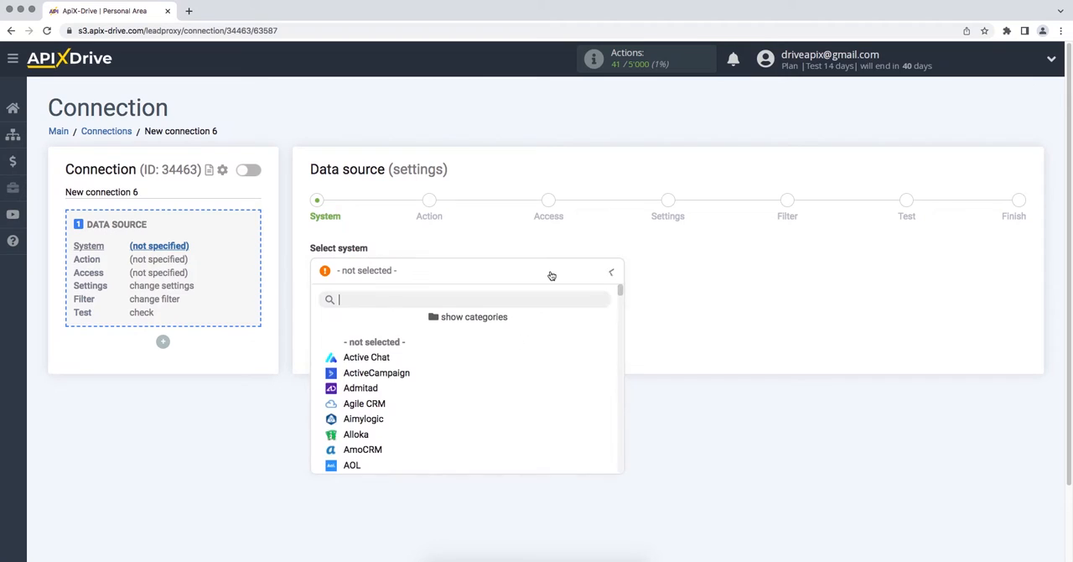
click(410, 374)
click(313, 310)
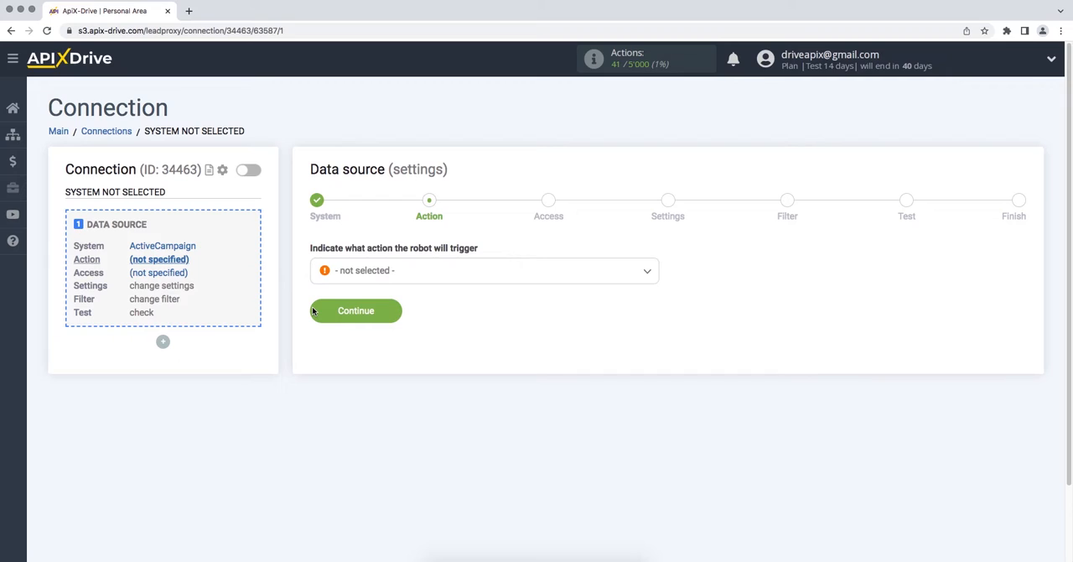
Set the data source action to Get Deals (new) and proceed to account access.
click(352, 272)
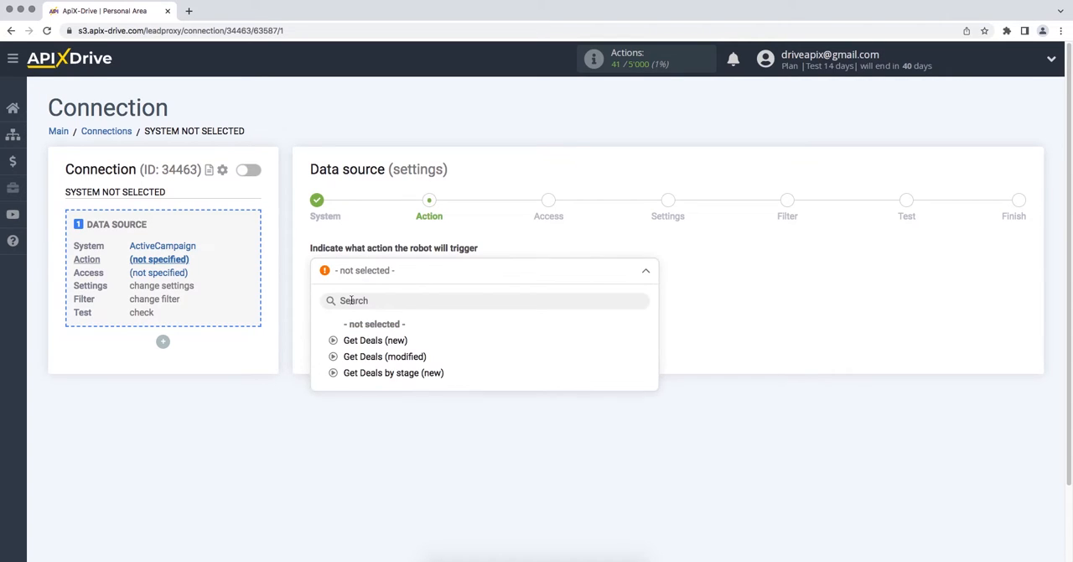
click(349, 340)
click(312, 313)
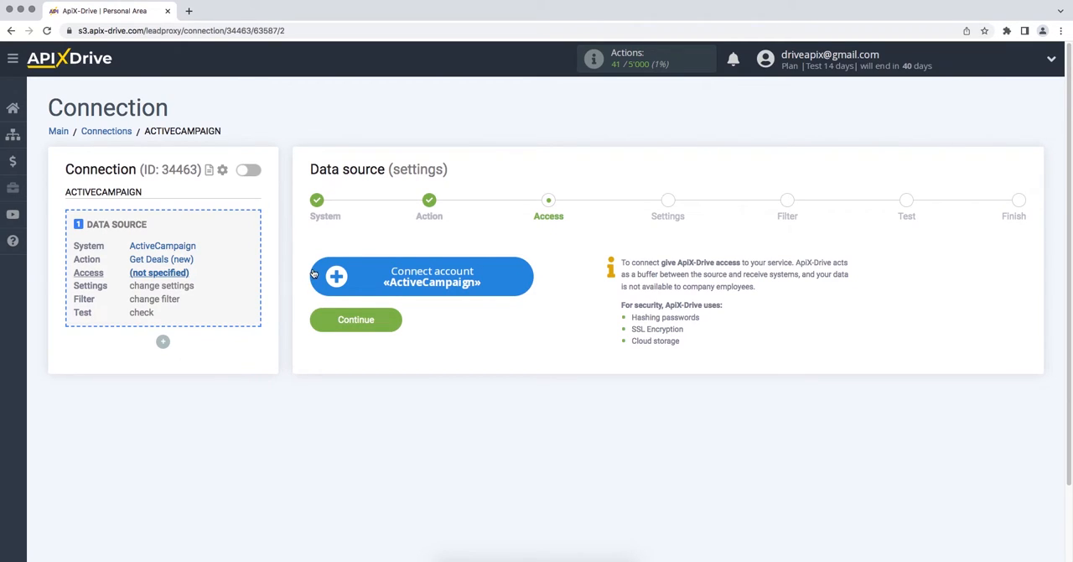
Start connecting the ActiveCampaign account and copy the API URL from its Developer settings into the API Domain field of the integration setup.
click(313, 274)
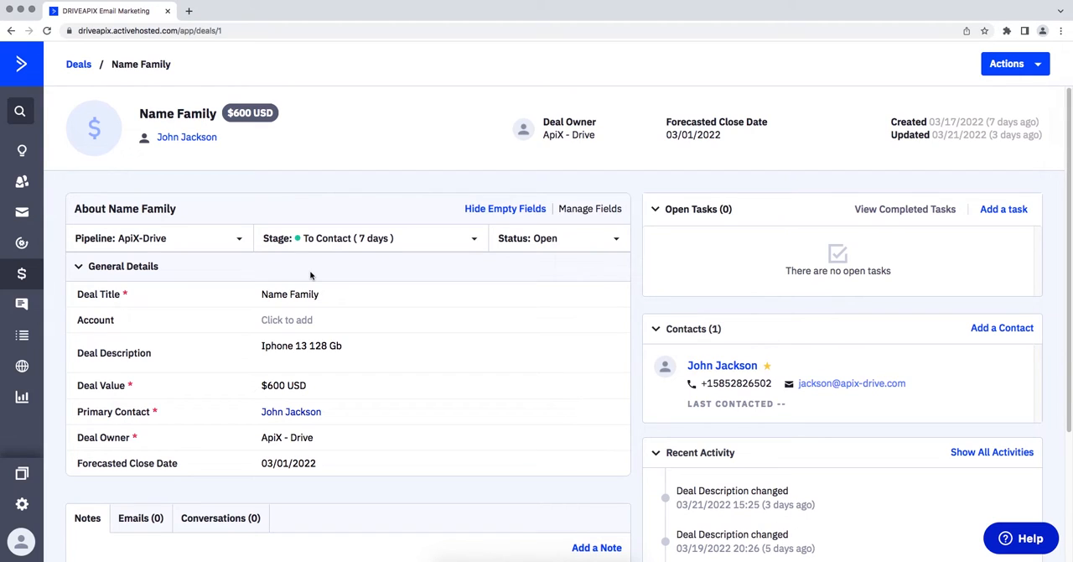
click(22, 504)
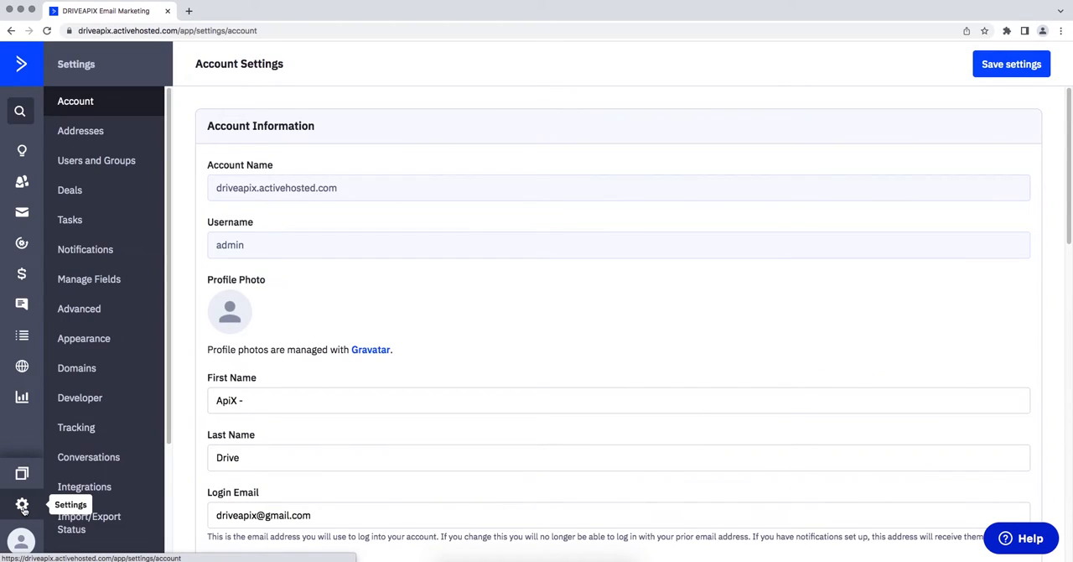
click(91, 408)
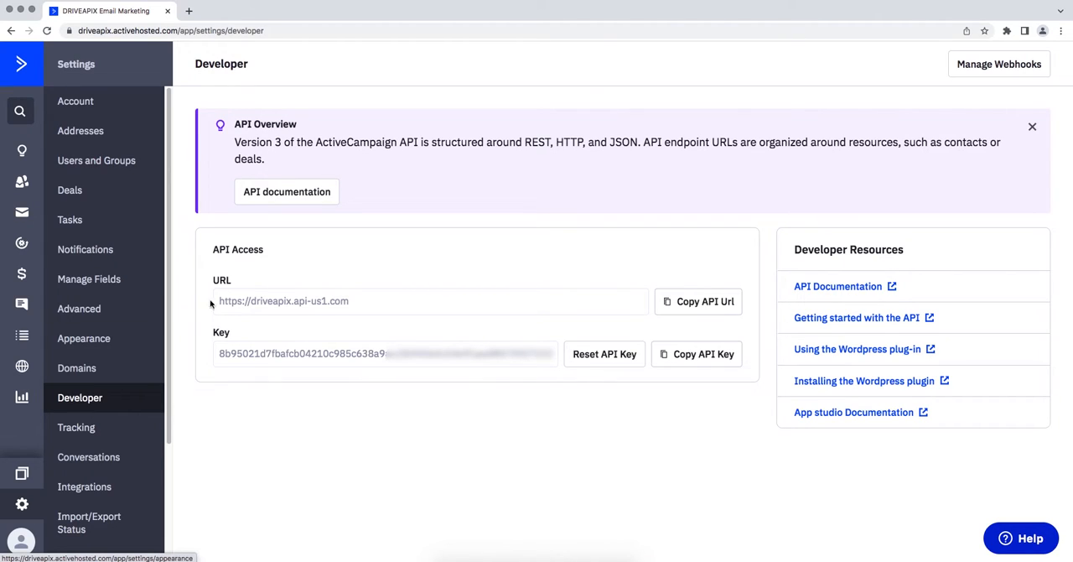
drag(219, 301, 343, 302)
right_click(342, 305)
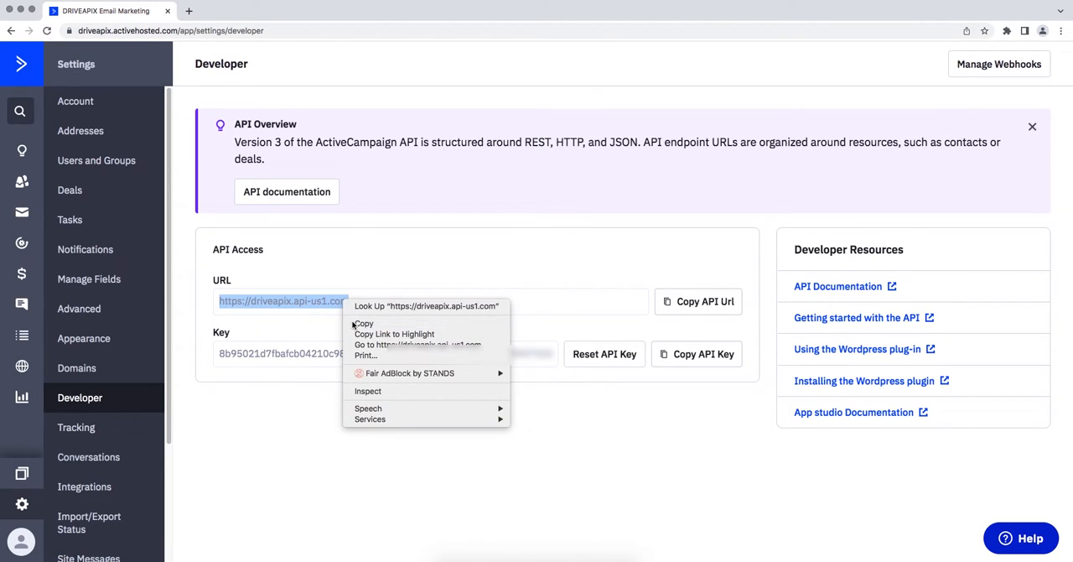
click(364, 323)
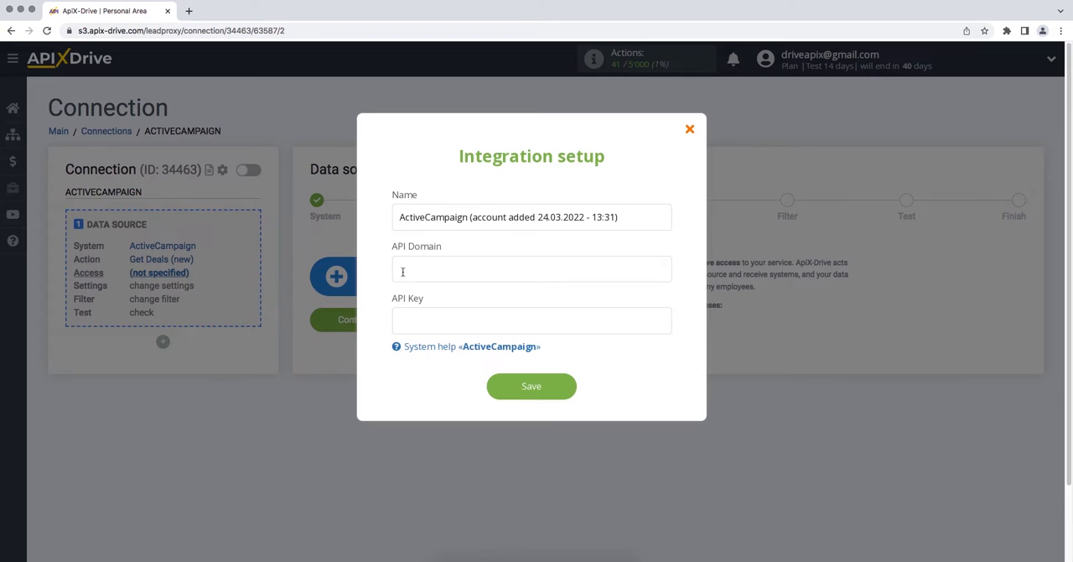
right_click(402, 272)
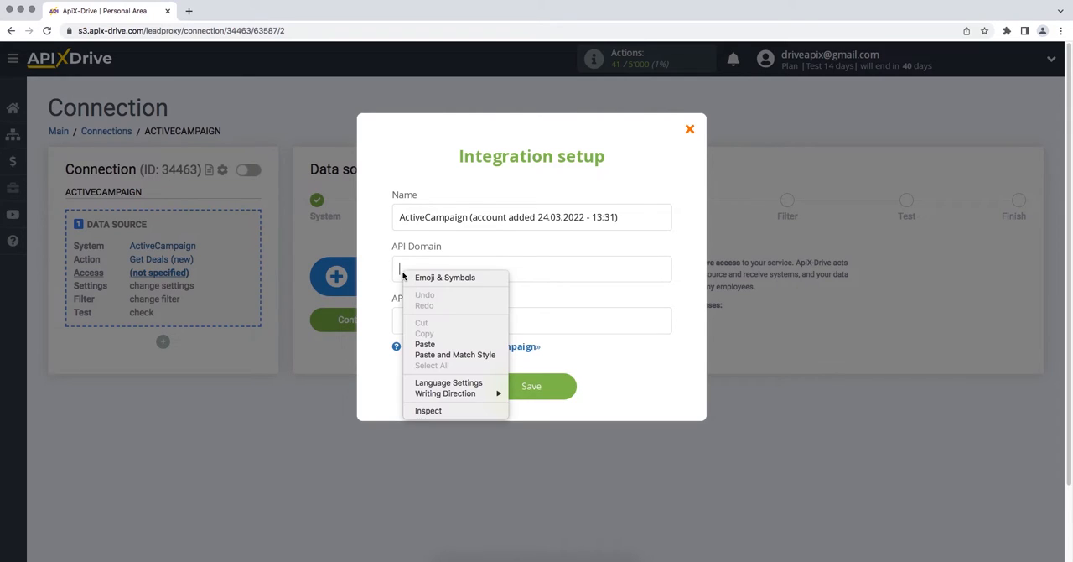
click(424, 342)
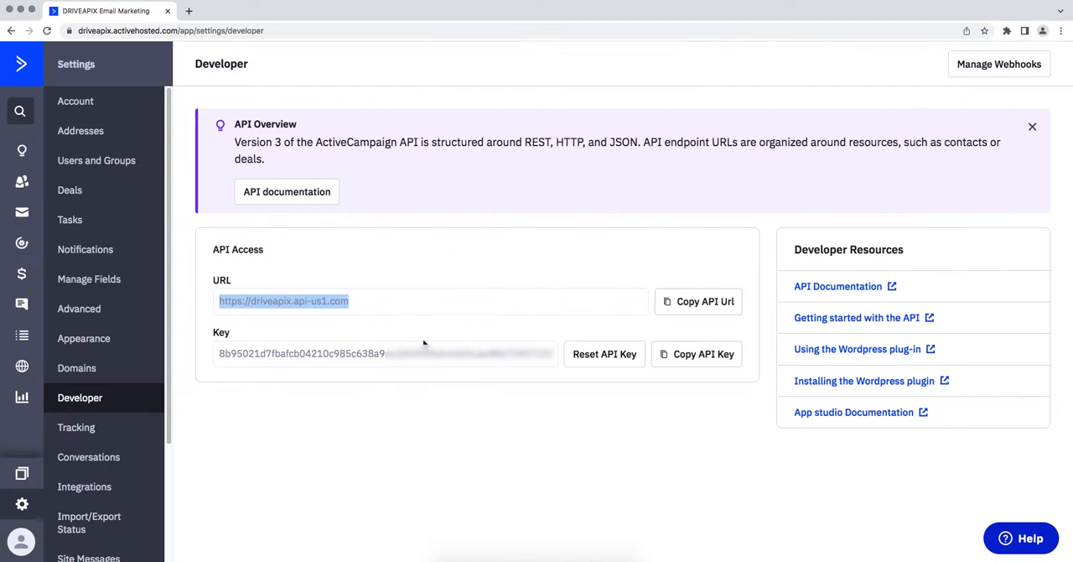
Copy the API key from ActiveCampaign's Developer settings into the integration's API Key field and save the account.
drag(221, 353, 561, 361)
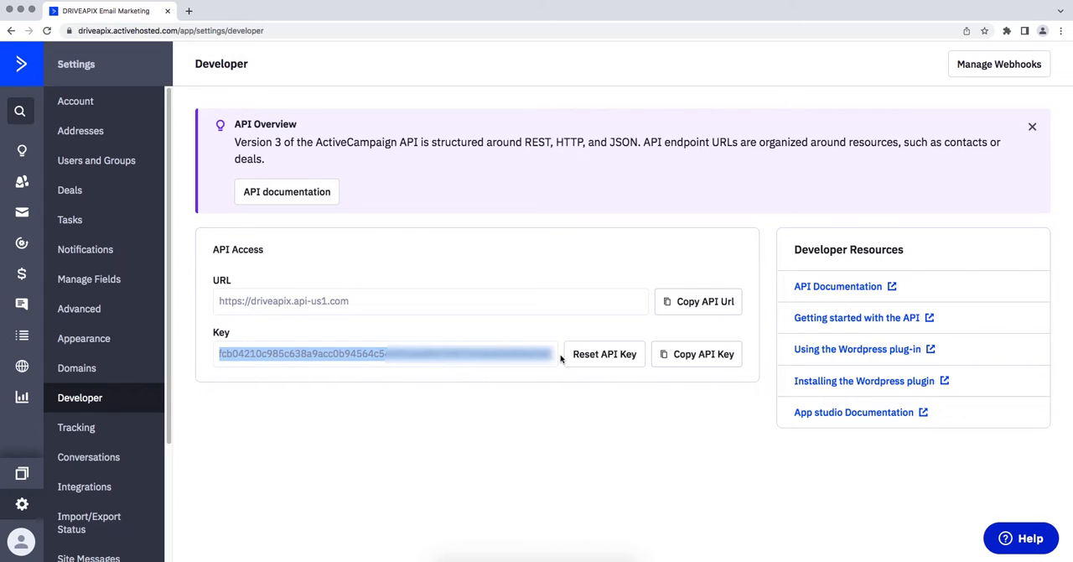
right_click(539, 355)
click(554, 379)
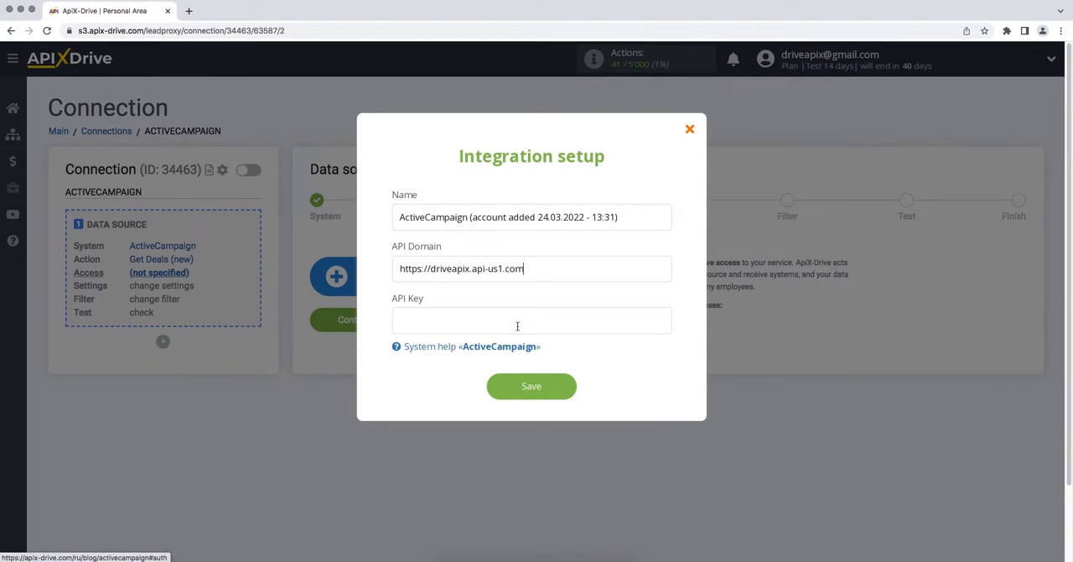
right_click(517, 330)
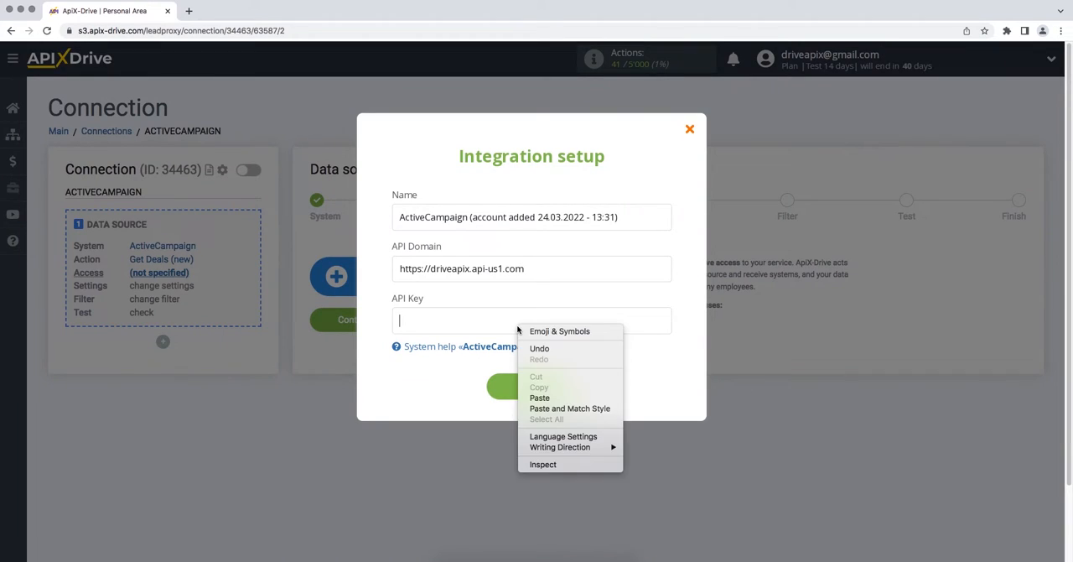
click(540, 397)
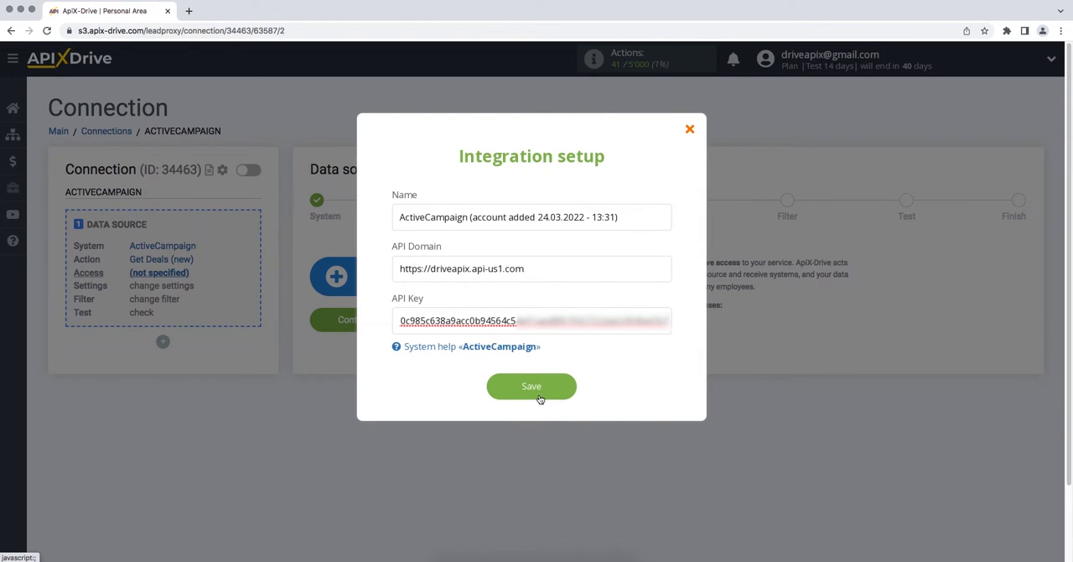
click(503, 395)
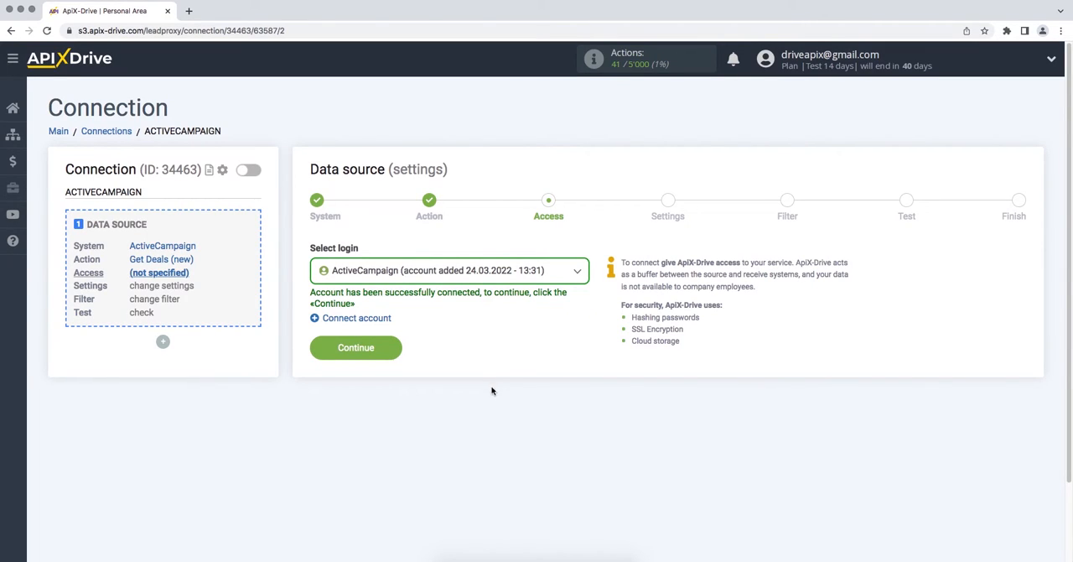
Select the ActiveCampaign account added 24.03.2022 - 13:31 as the source login and continue.
click(507, 267)
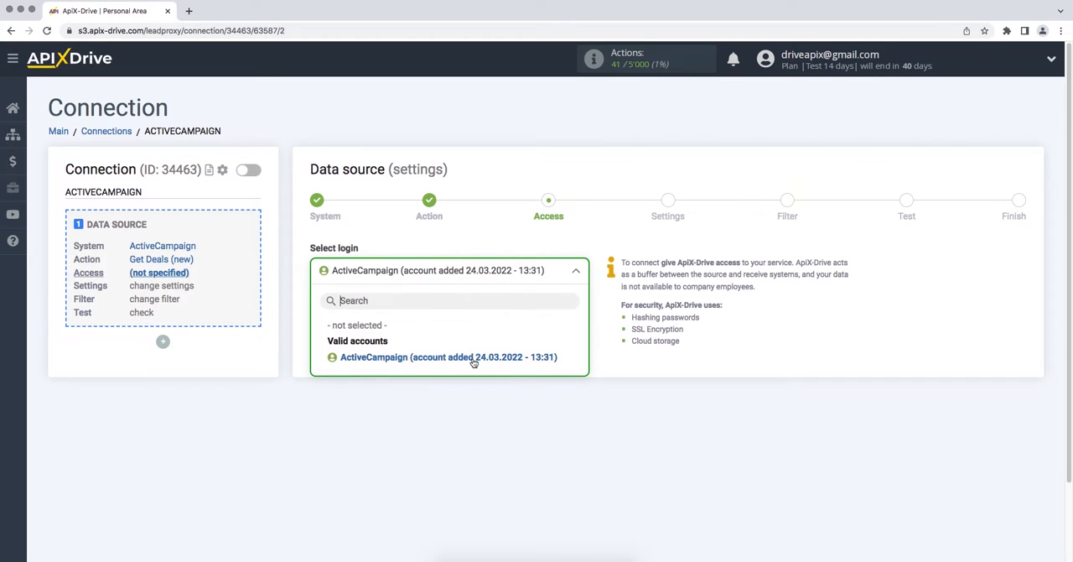
click(472, 357)
click(314, 351)
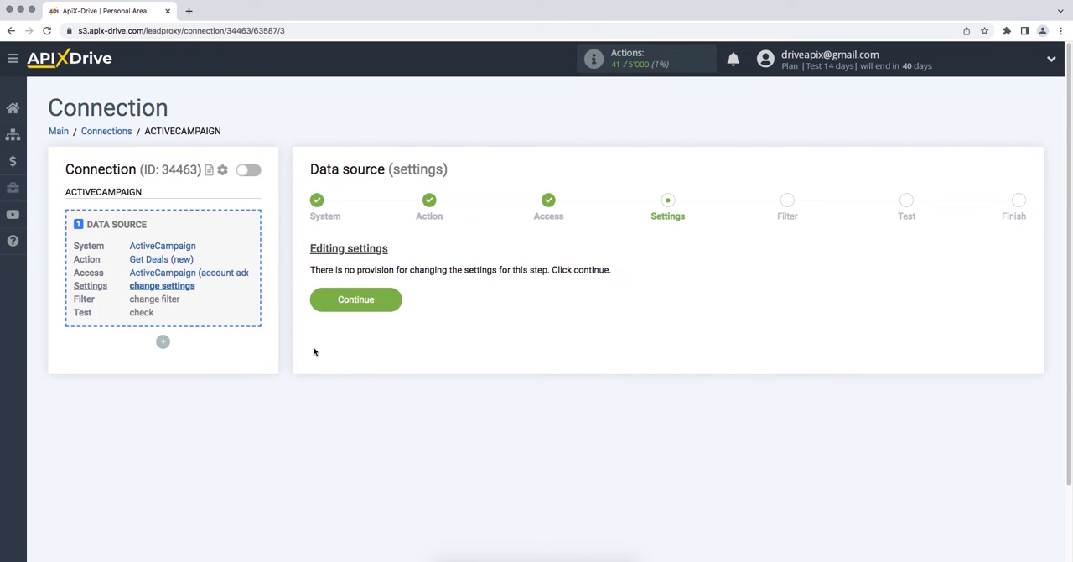
Continue through the source settings without adding a filter, and accept the ActiveCampaign test data to complete the source setup.
click(317, 309)
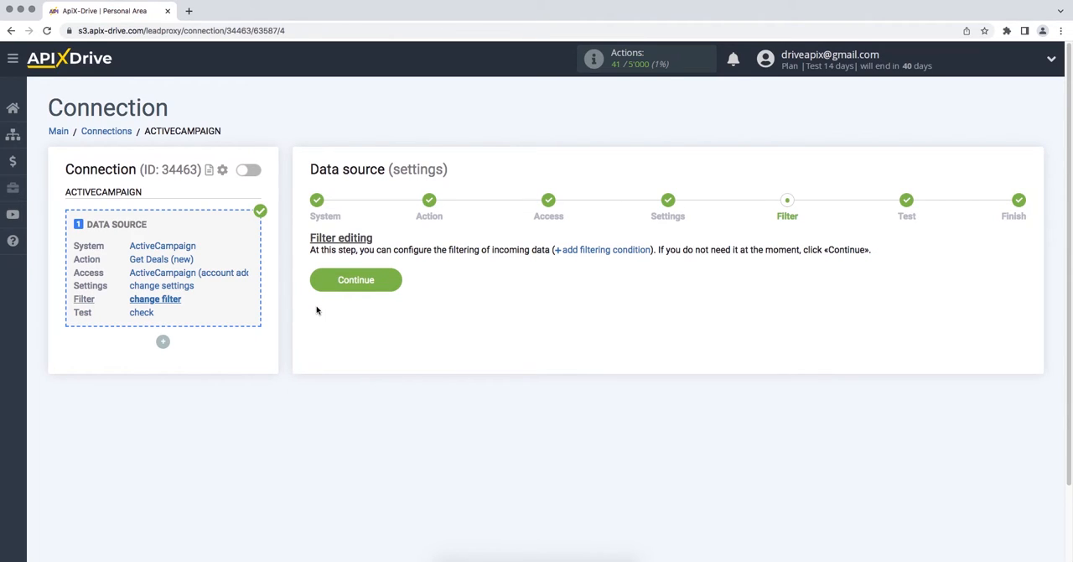
click(317, 285)
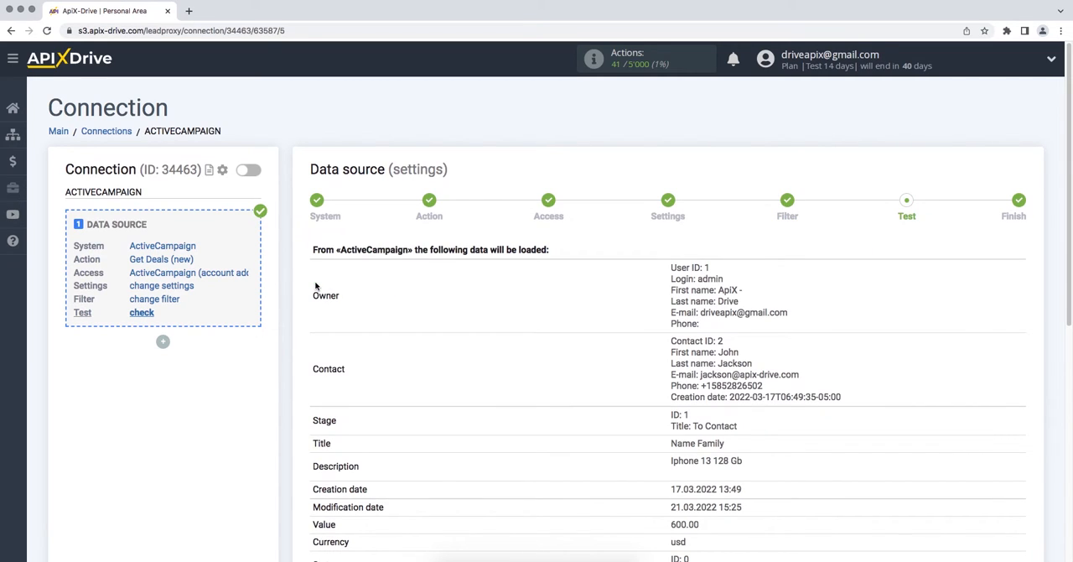
scroll(315, 286, down, 5)
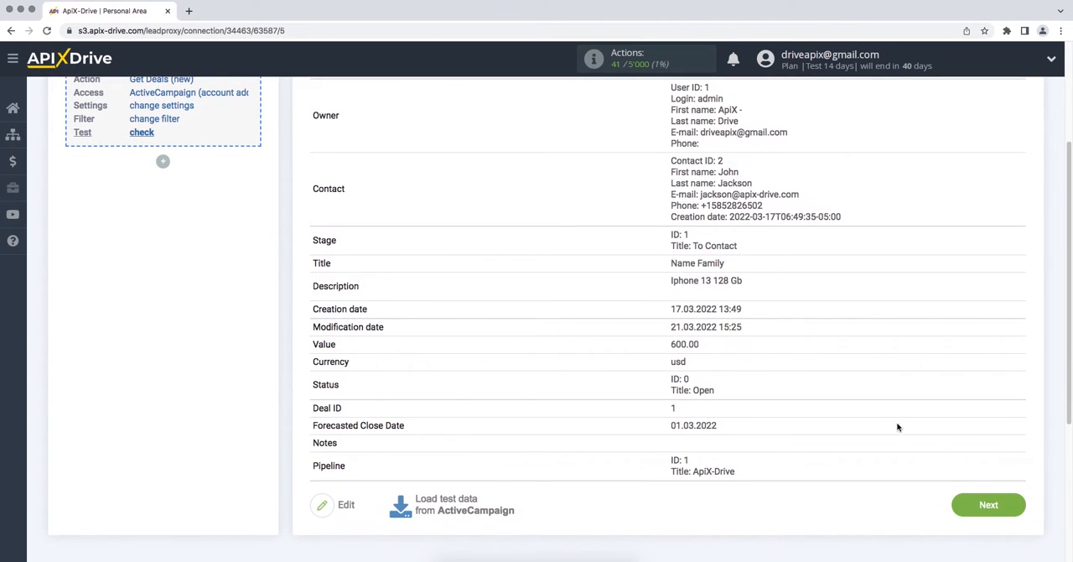
click(955, 511)
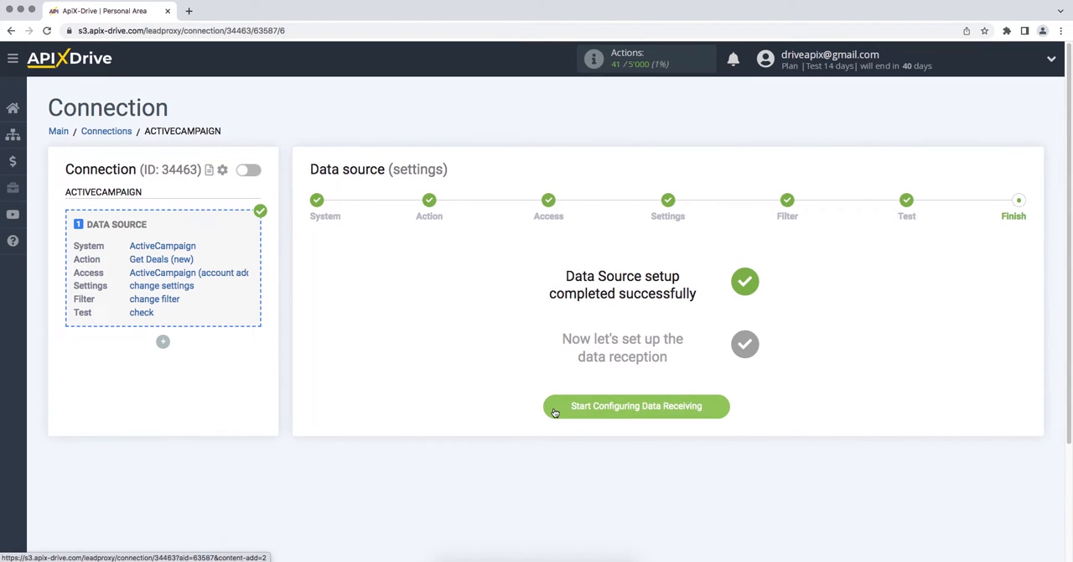
Start configuring data receiving and choose Freshworks as the data destination system.
click(555, 409)
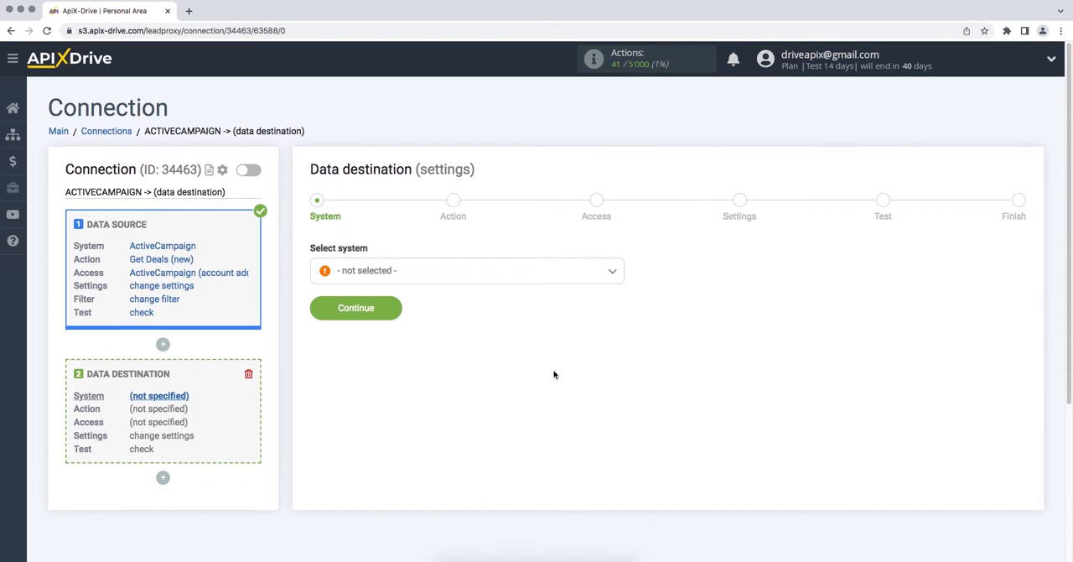
click(580, 279)
drag(624, 288, 620, 330)
click(423, 387)
click(315, 312)
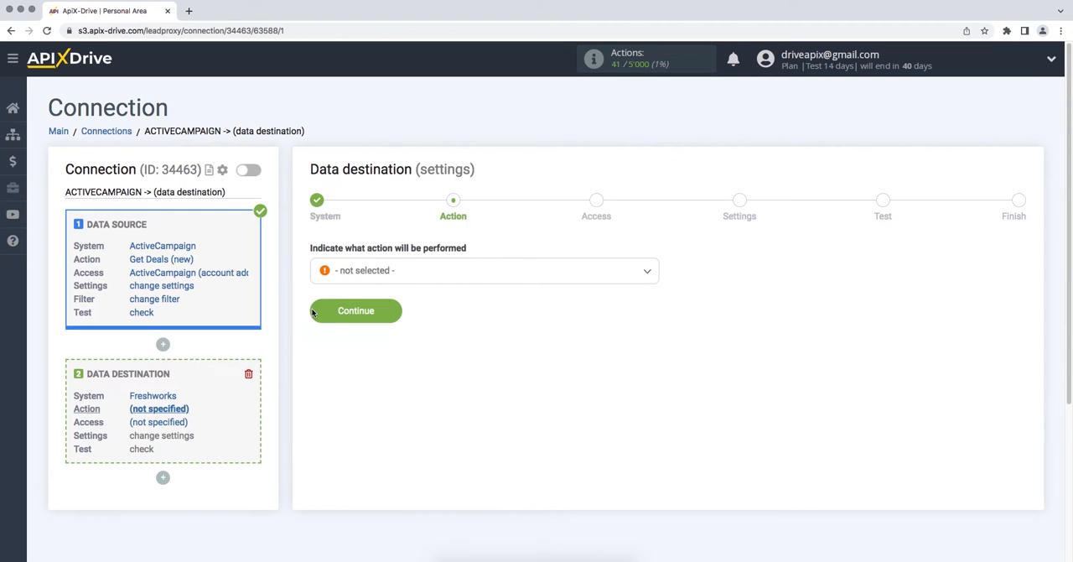
Set the Freshworks destination action to Create Contacts and proceed to account access.
click(351, 266)
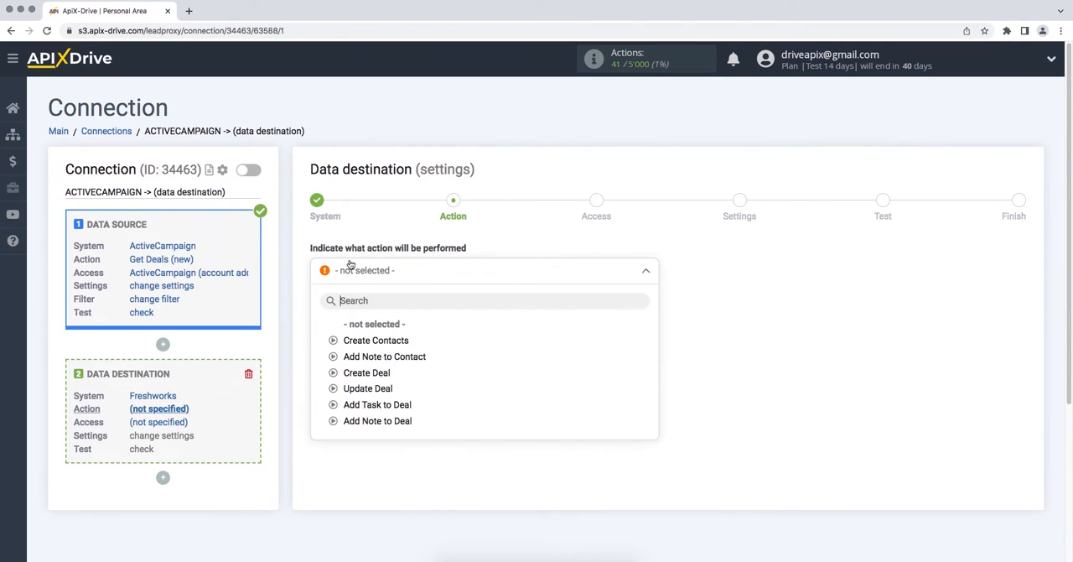
click(371, 341)
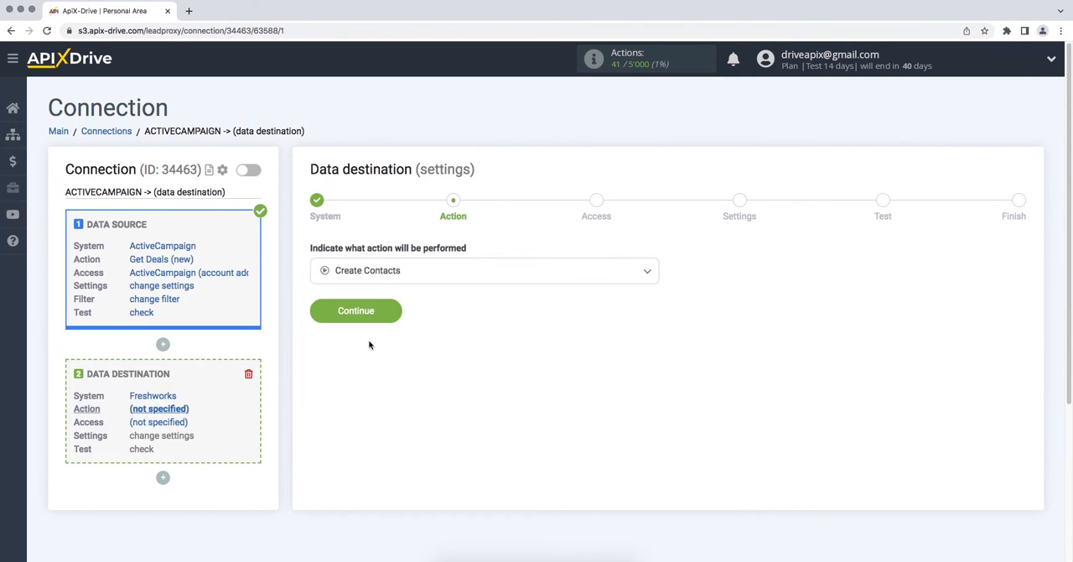
click(315, 315)
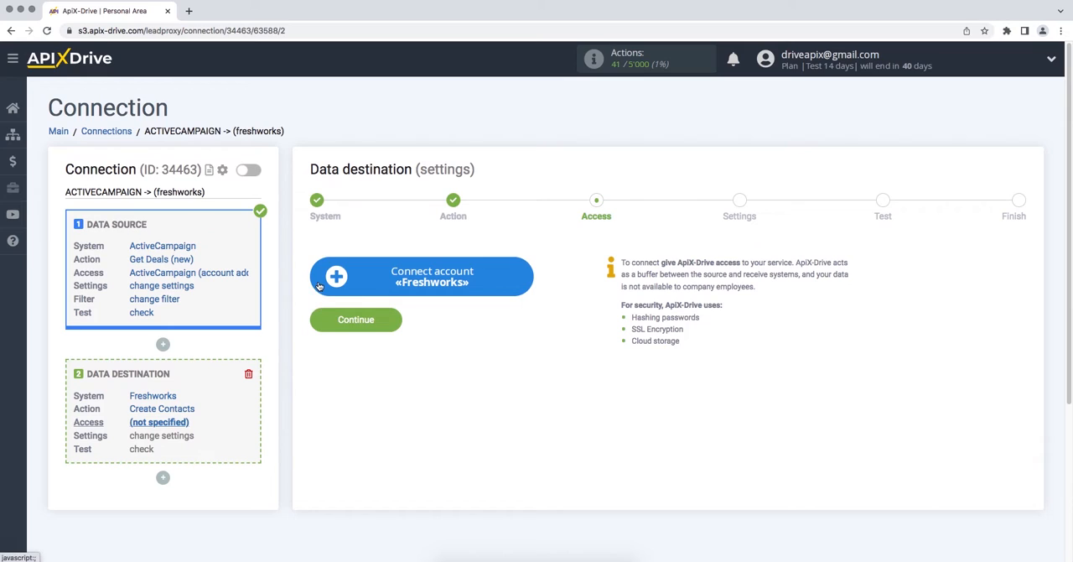
click(318, 285)
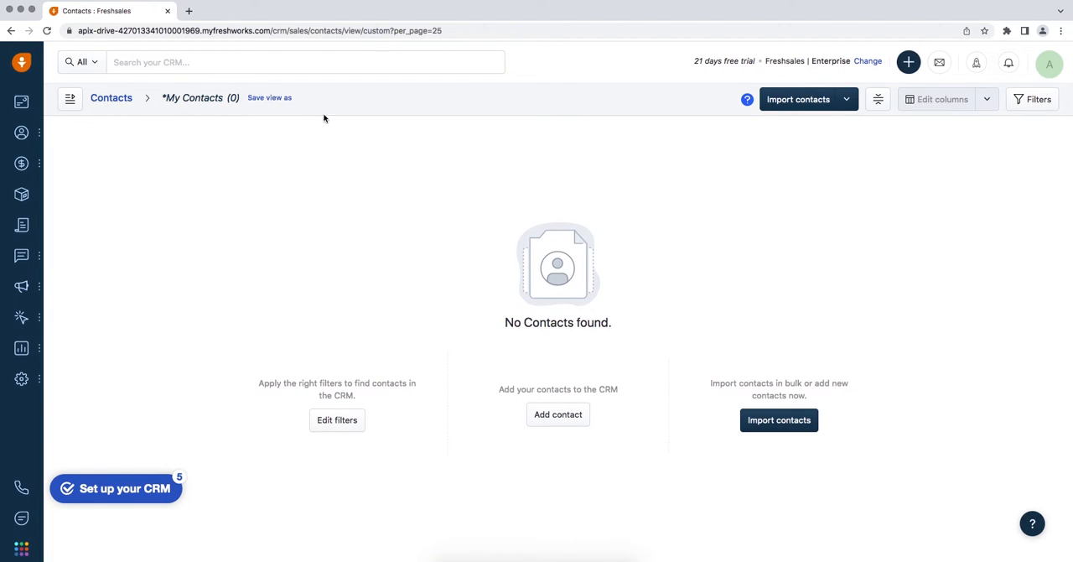
click(268, 31)
click(272, 31)
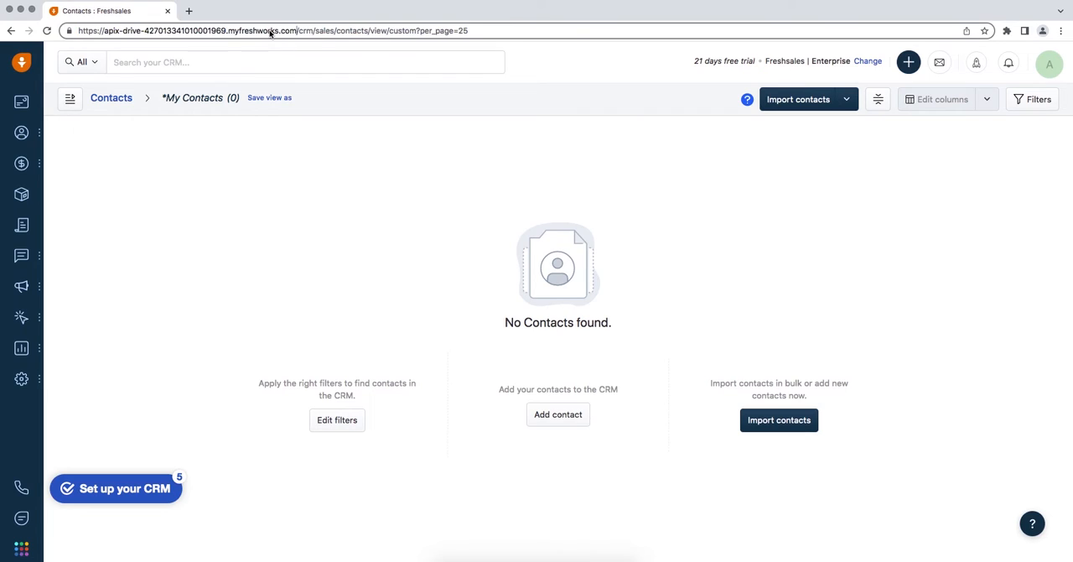
drag(297, 30, 103, 32)
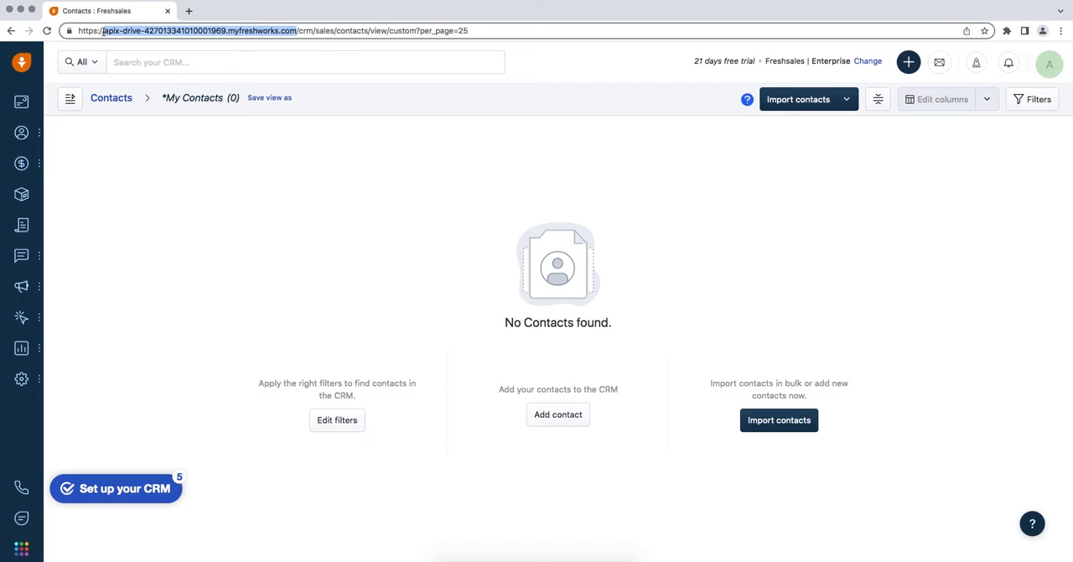
right_click(102, 32)
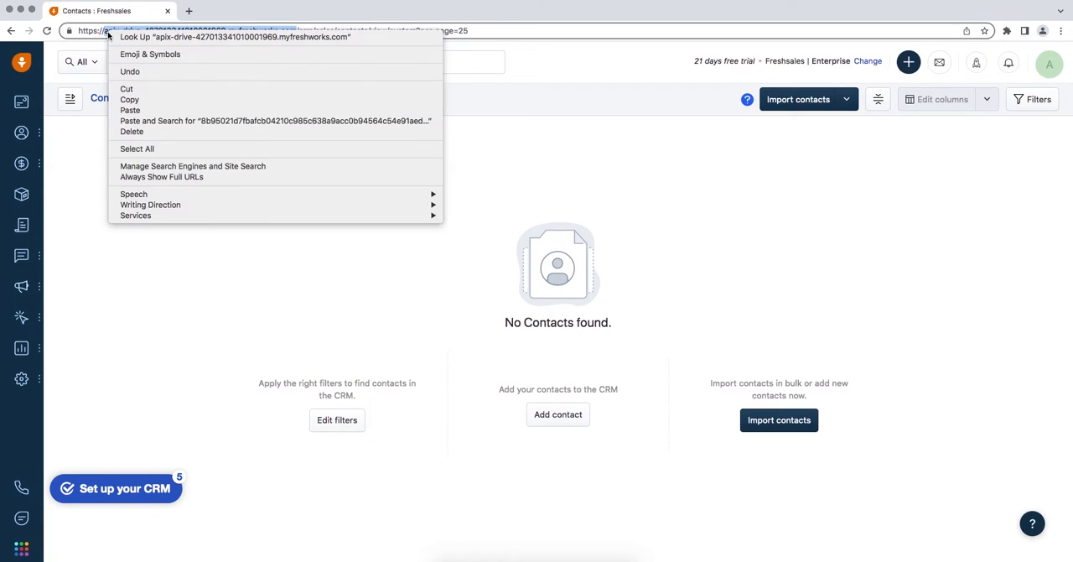
click(130, 99)
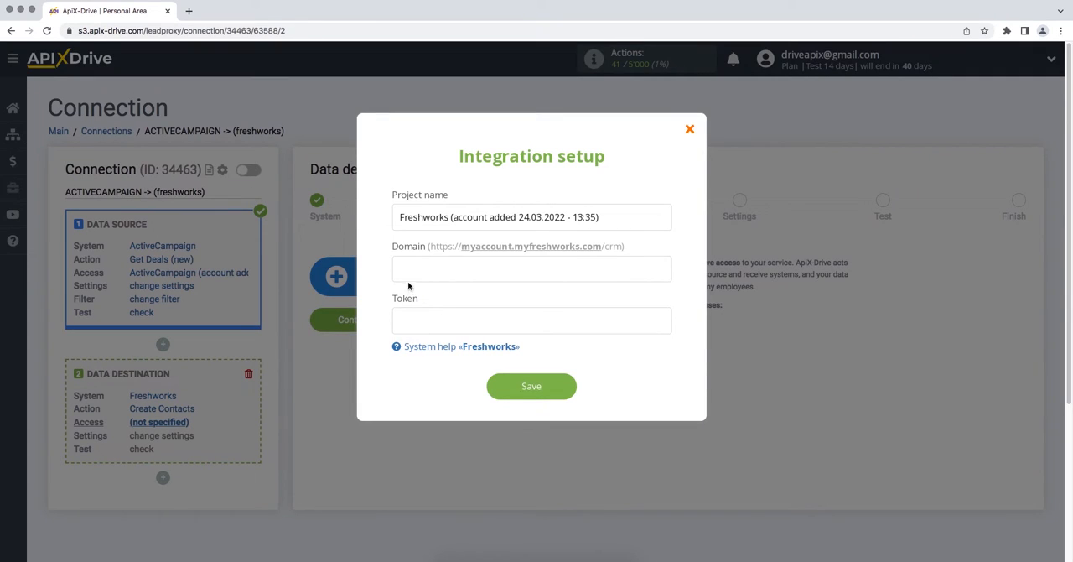
click(415, 272)
right_click(416, 277)
click(434, 344)
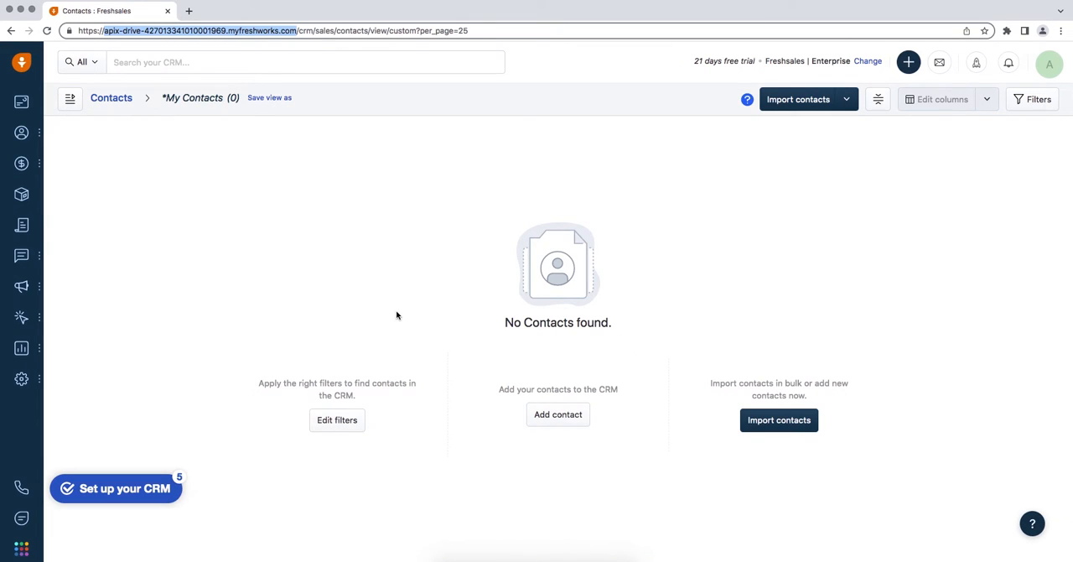
Open the API settings in the CRM's personal settings and copy the account's API key.
click(1043, 67)
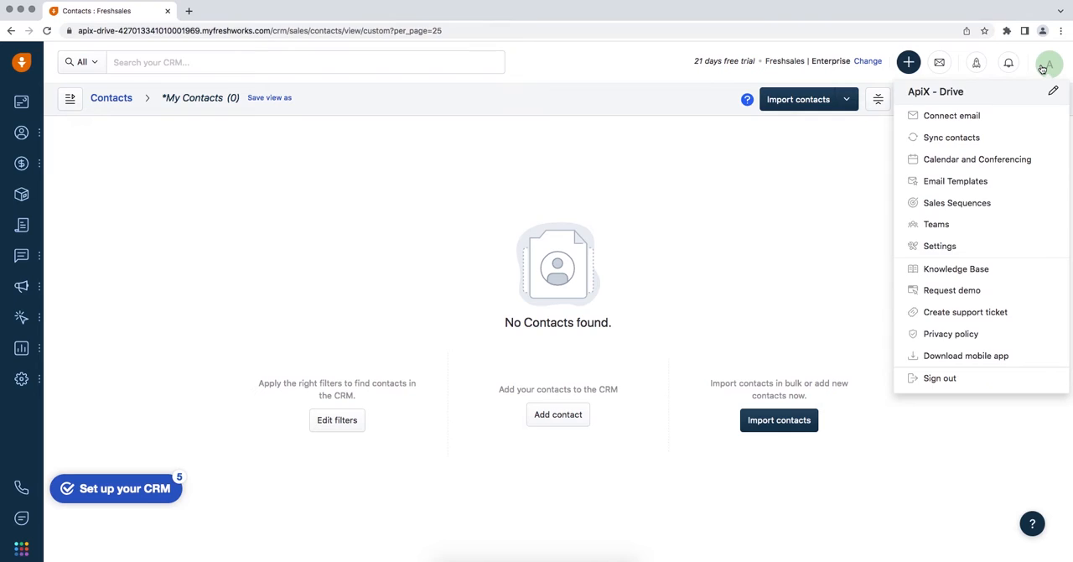
click(979, 245)
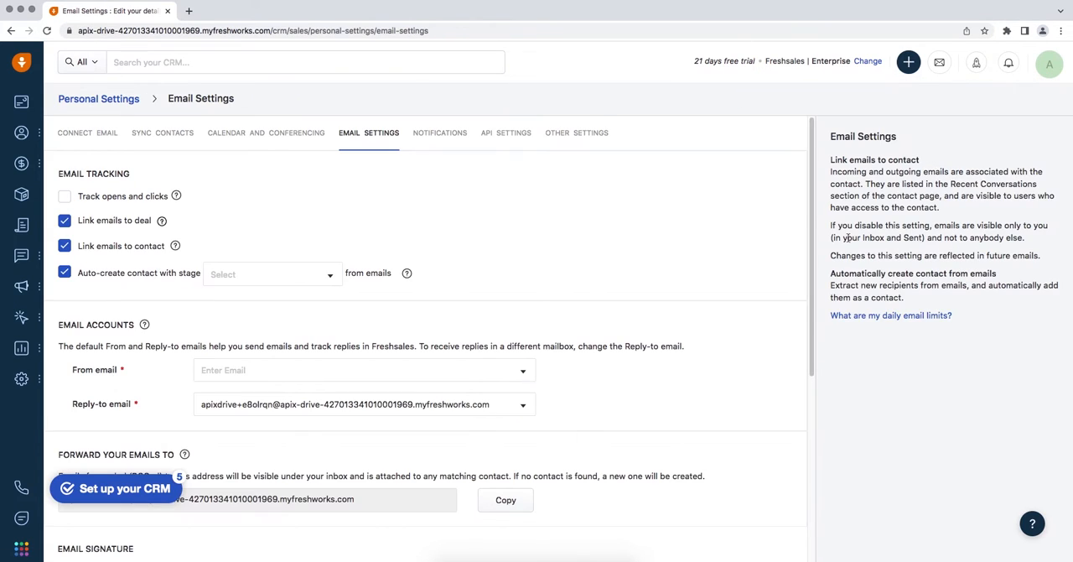
click(515, 145)
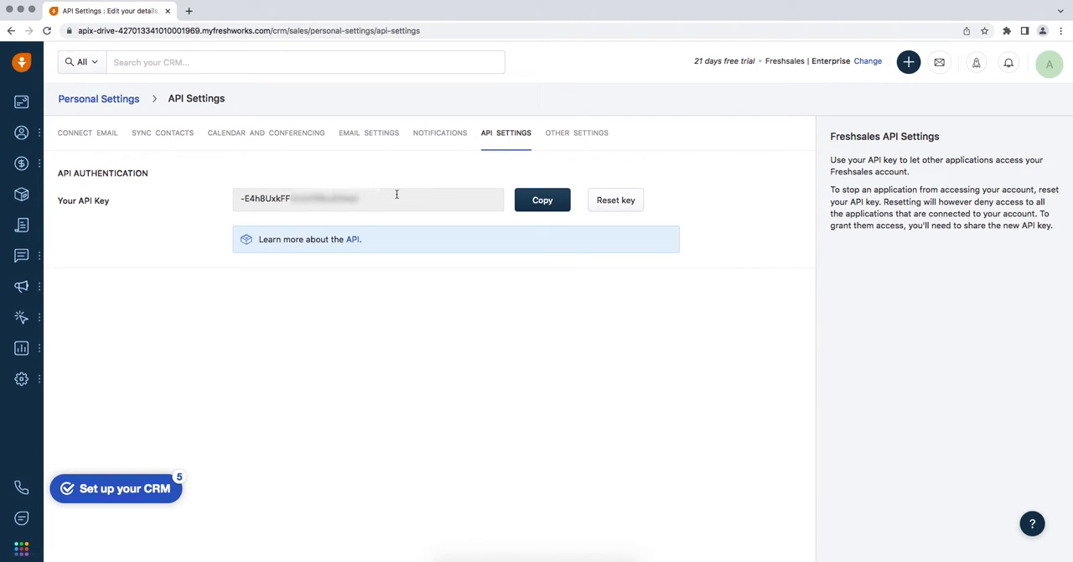
click(247, 189)
right_click(247, 190)
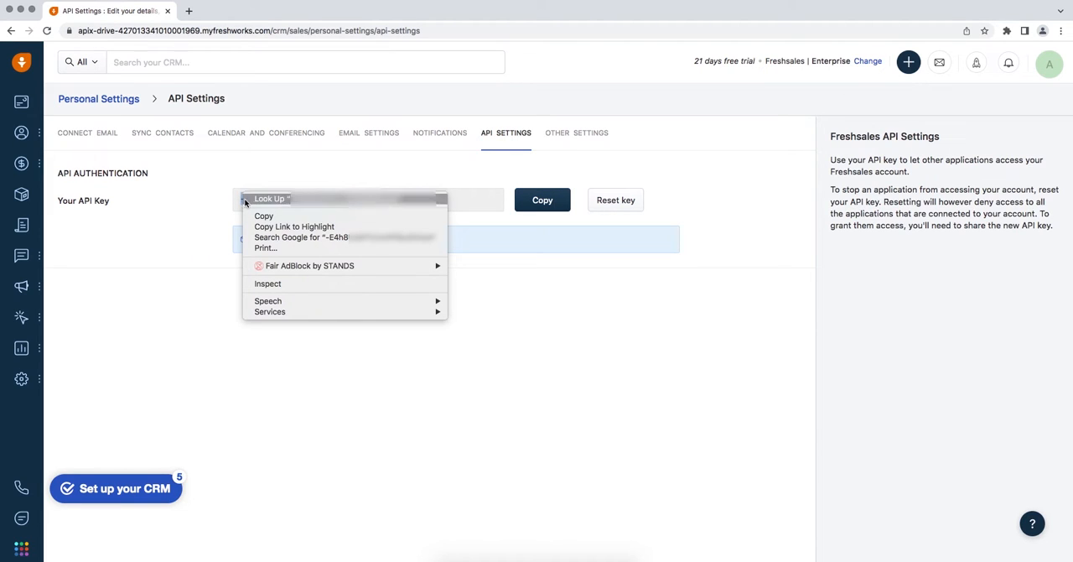
click(250, 215)
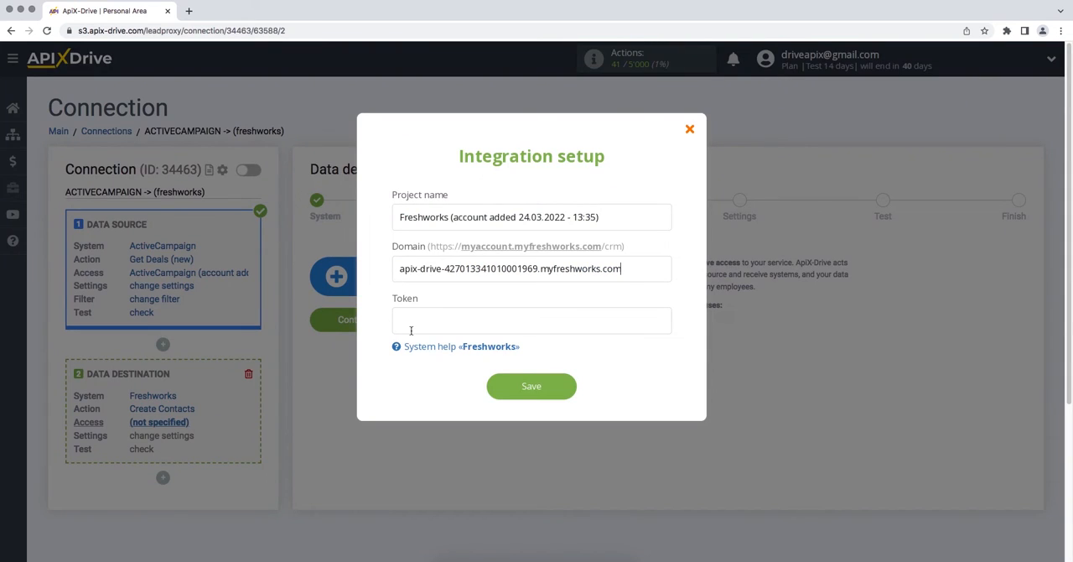
Switch back to ApiX-Drive, paste the API key into the integration's Token field and save the Freshworks account.
right_click(412, 331)
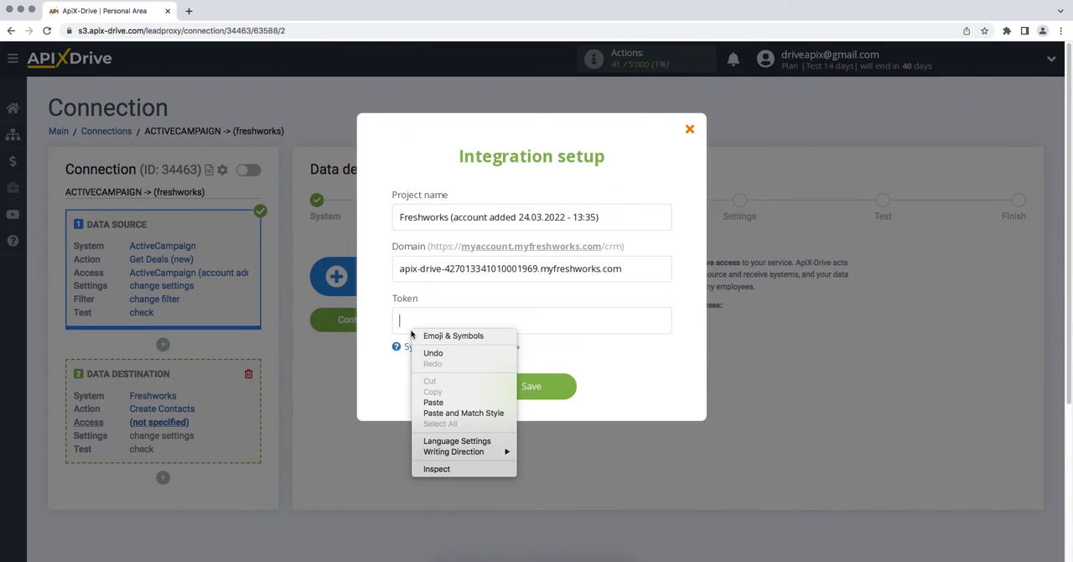
click(434, 401)
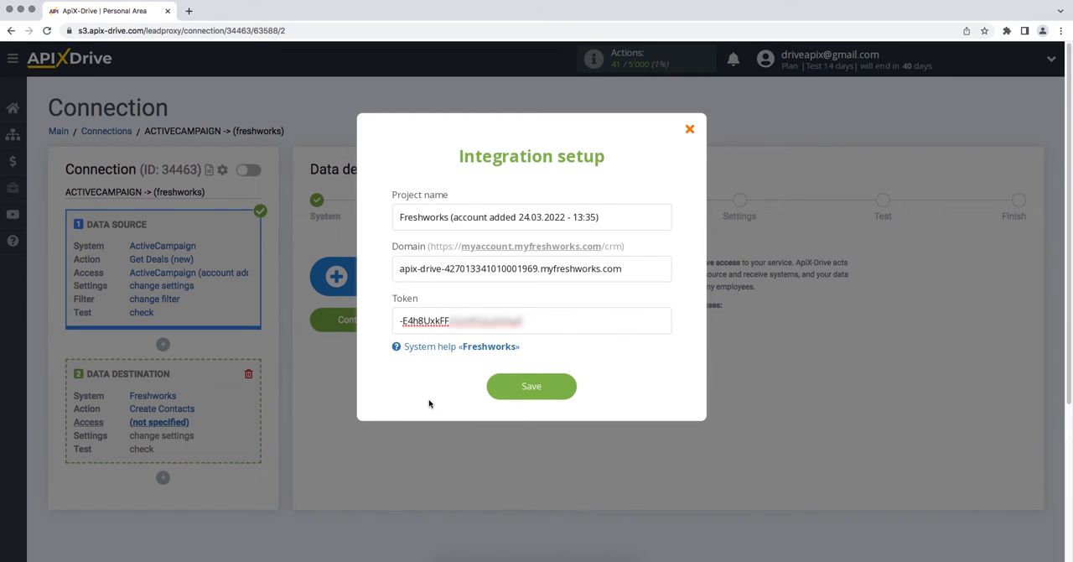
click(499, 386)
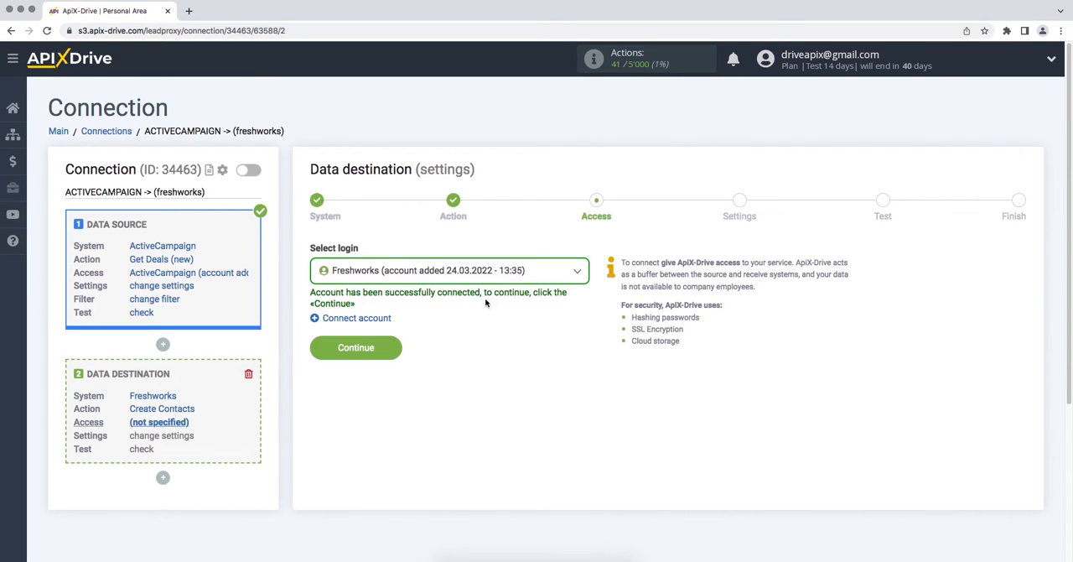
Select the connected Freshworks account as the destination login and continue to the contact field settings.
click(483, 278)
click(471, 358)
click(317, 353)
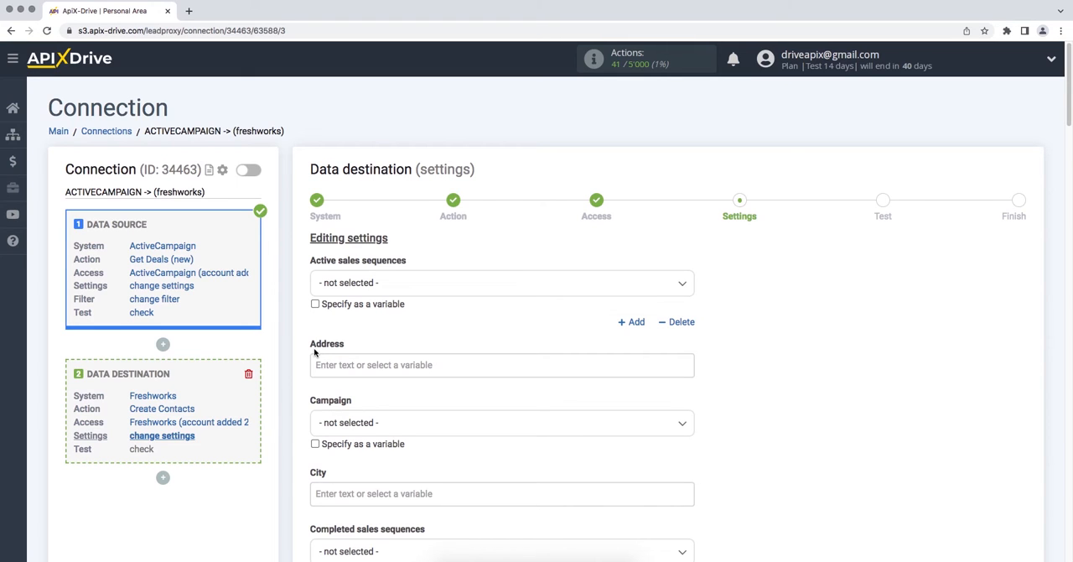
Map the destination's Emails and First name fields to the ActiveCampaign contact's E-mail and First name variables.
scroll(315, 353, down, 5)
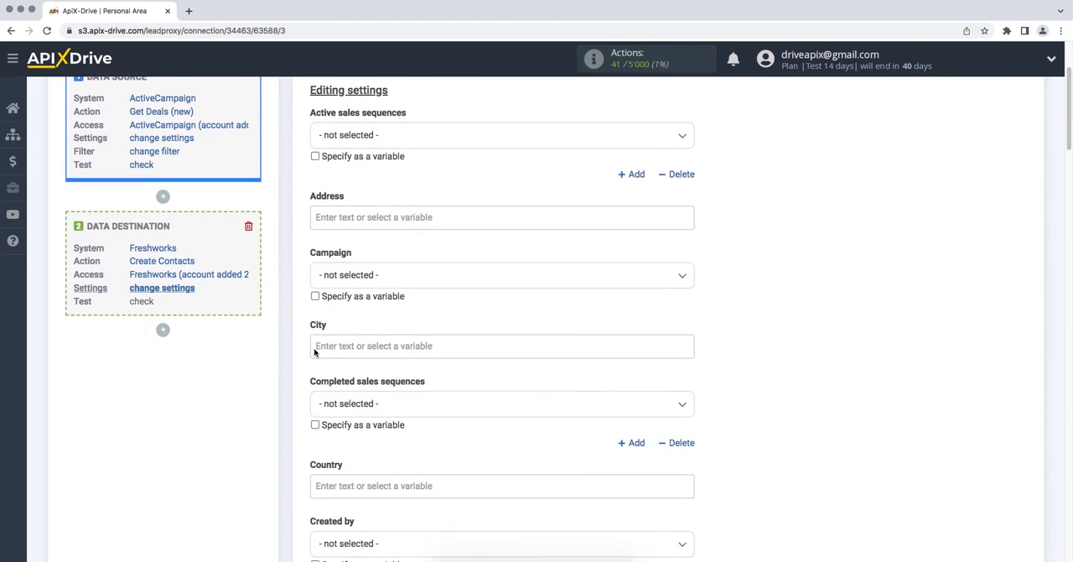
scroll(315, 353, down, 6)
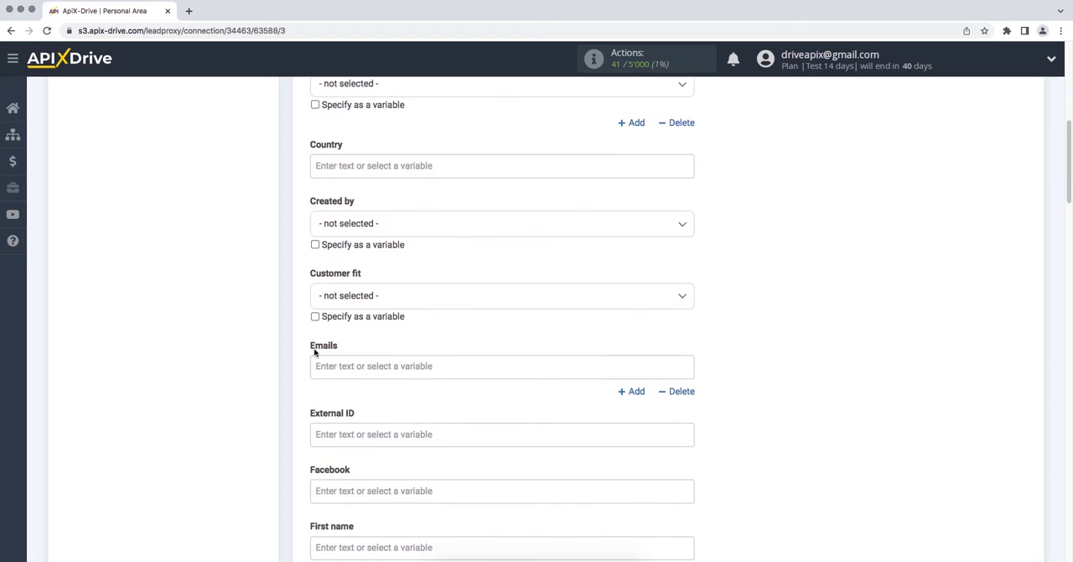
click(325, 366)
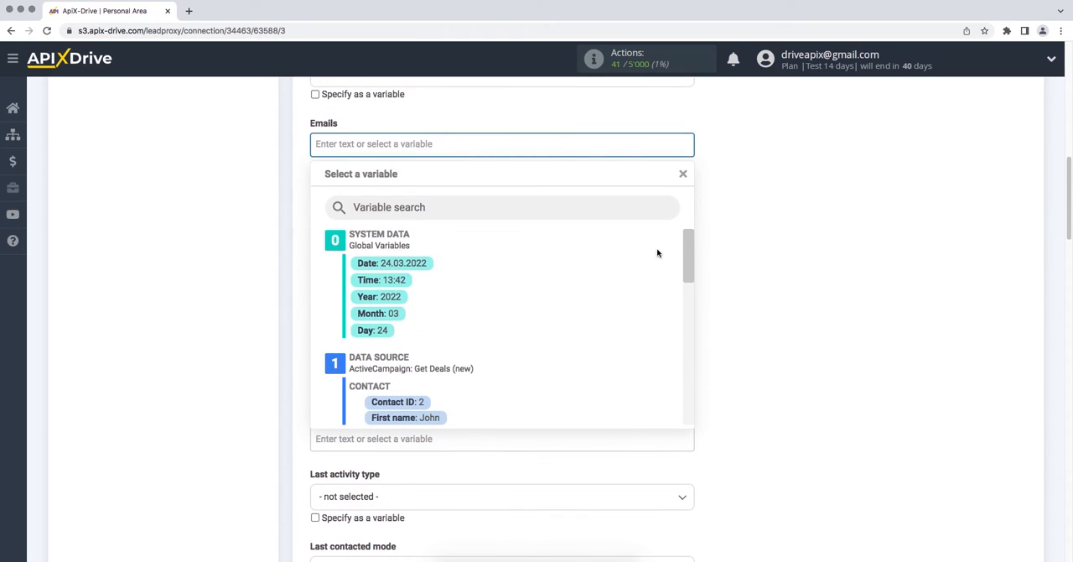
scroll(687, 258, down, 3)
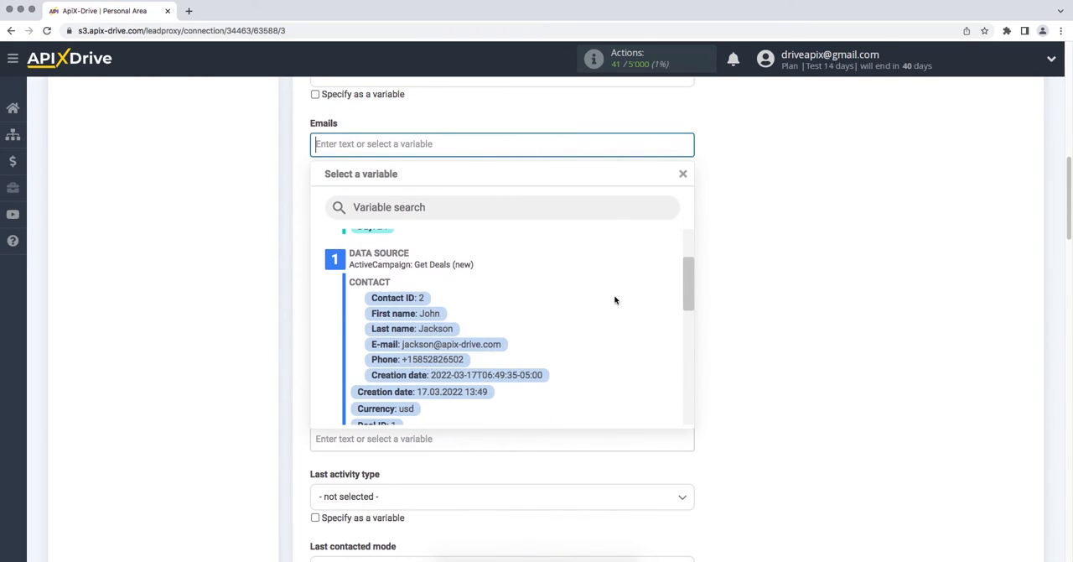
click(487, 345)
click(441, 326)
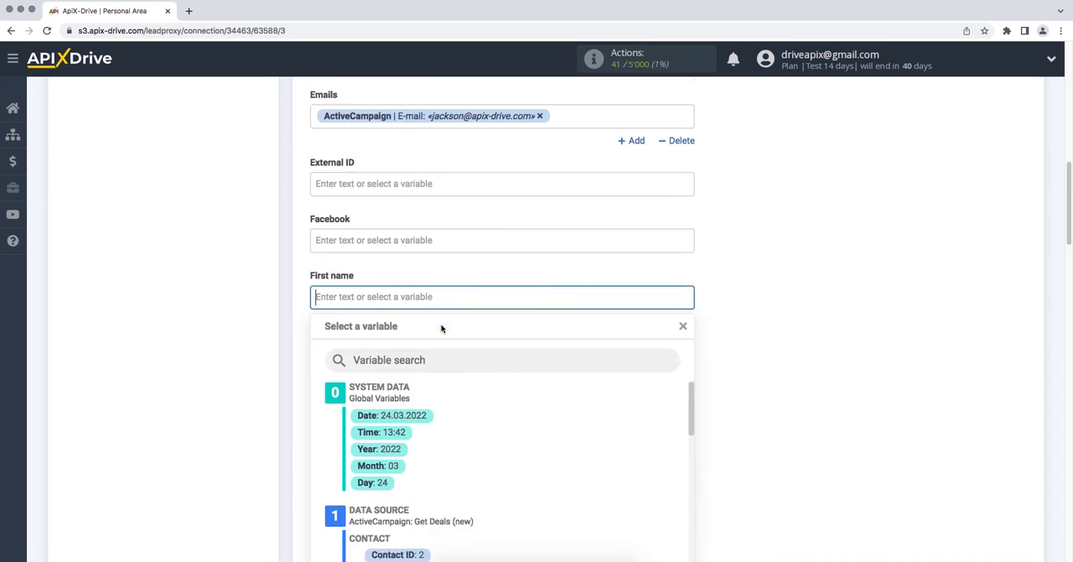
click(424, 418)
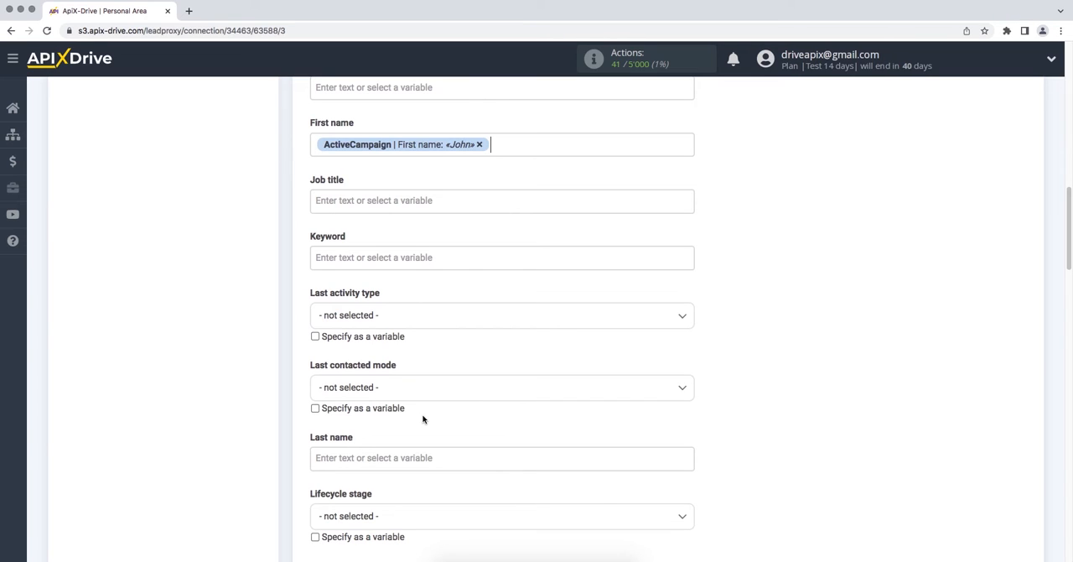
Enter "New contact from ActiveCampaing" as the fixed text for the Job title field.
click(410, 201)
text(New contact from ActiveCampaing)
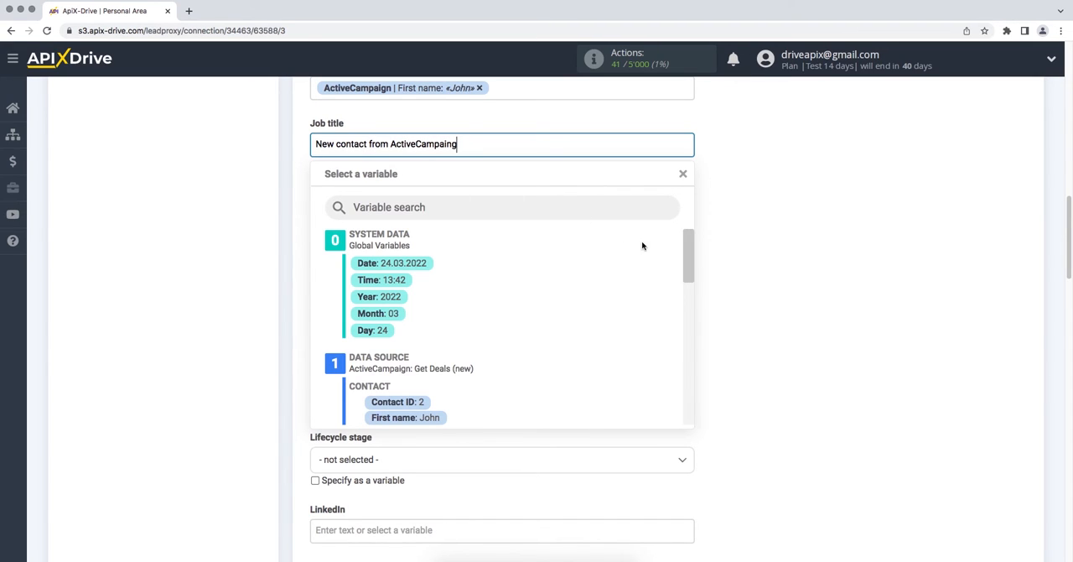
click(782, 245)
Map the Last name and Mobile fields to the ActiveCampaign contact's Last name and Phone variables.
click(550, 406)
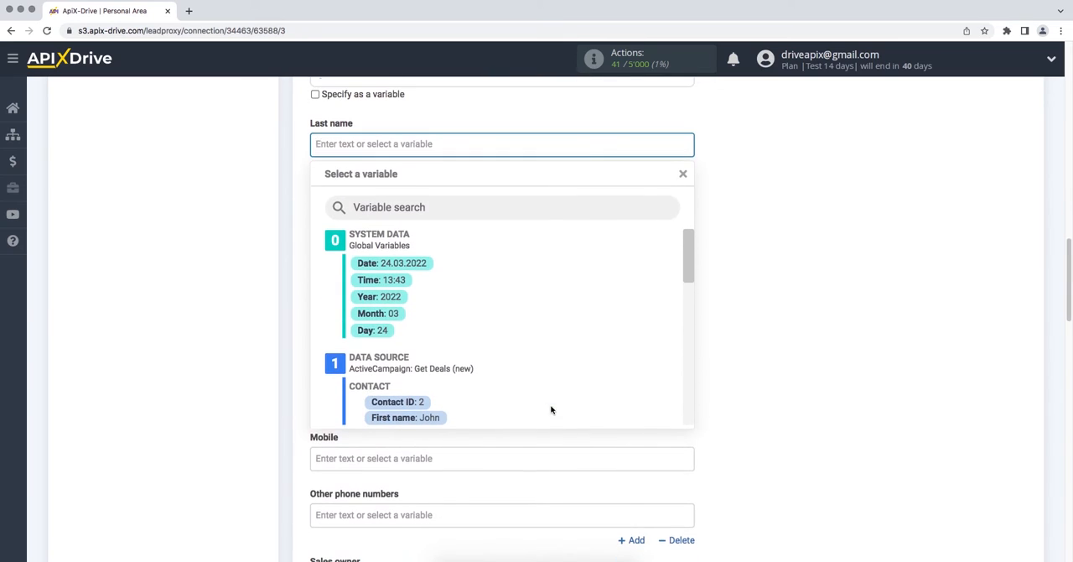
drag(688, 273, 688, 303)
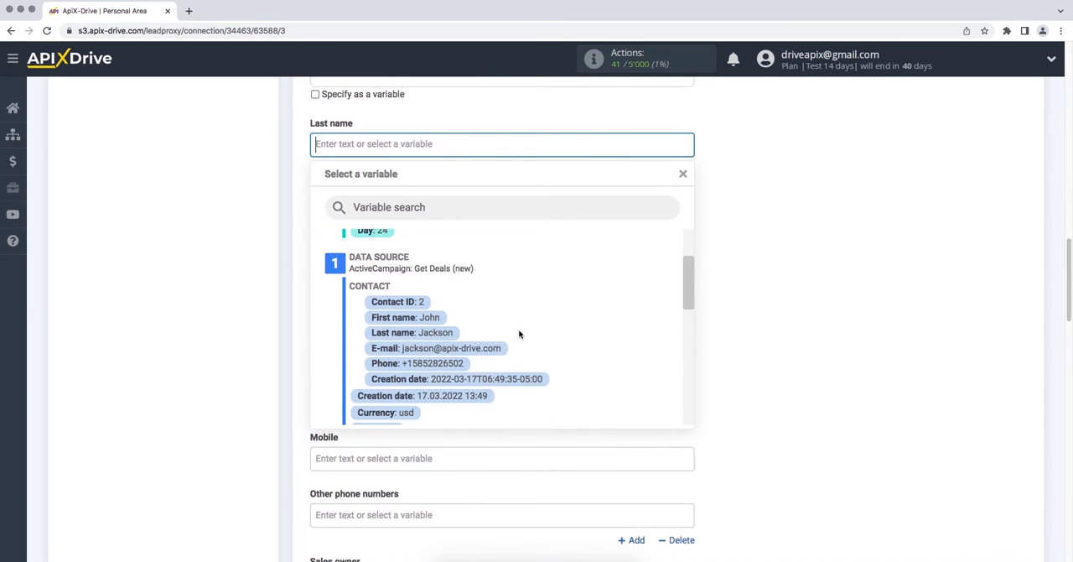
click(444, 335)
click(395, 465)
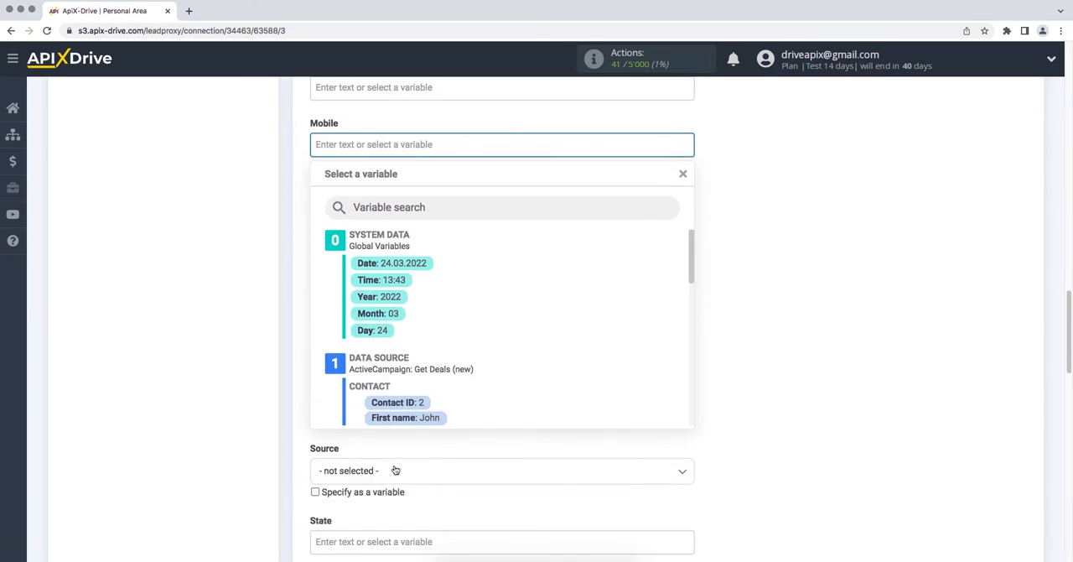
drag(690, 269, 693, 307)
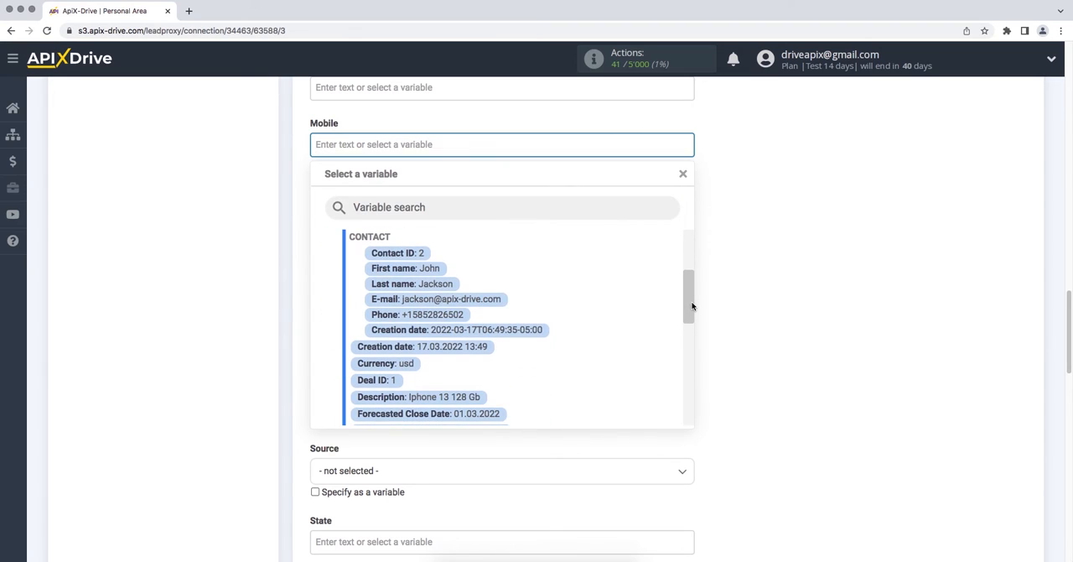
click(460, 315)
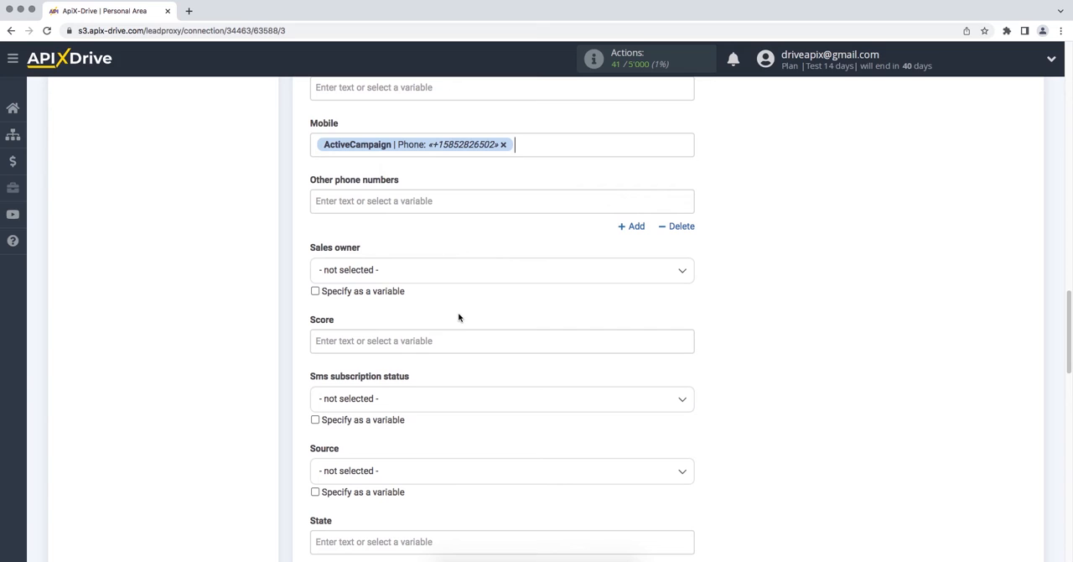
Continue from the field settings to the test stage and send the test data to Freshworks.
scroll(458, 317, down, 5)
scroll(459, 315, down, 8)
click(321, 411)
scroll(319, 411, down, 3)
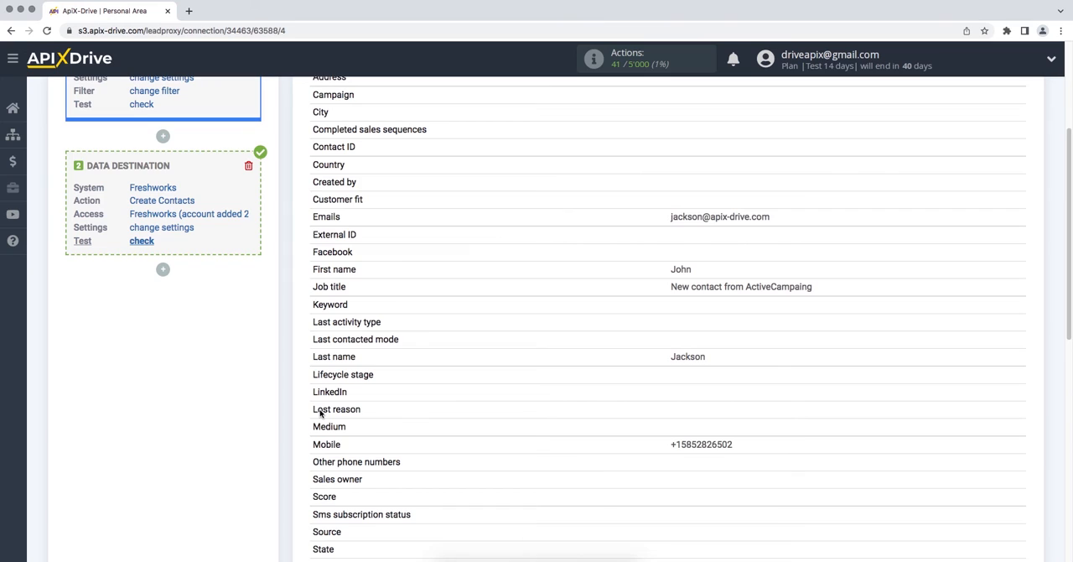
scroll(320, 412, down, 5)
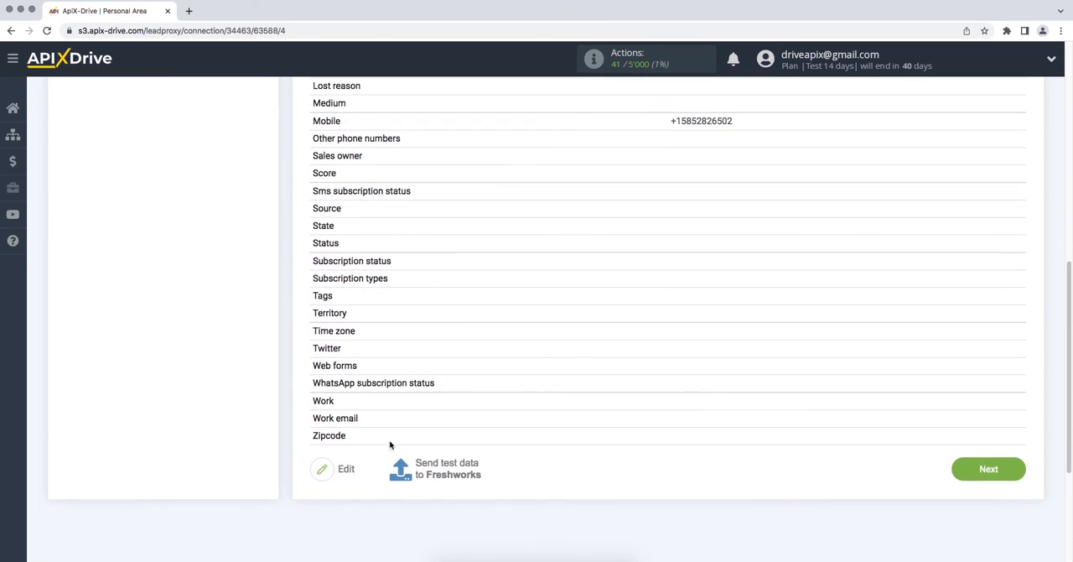
click(444, 471)
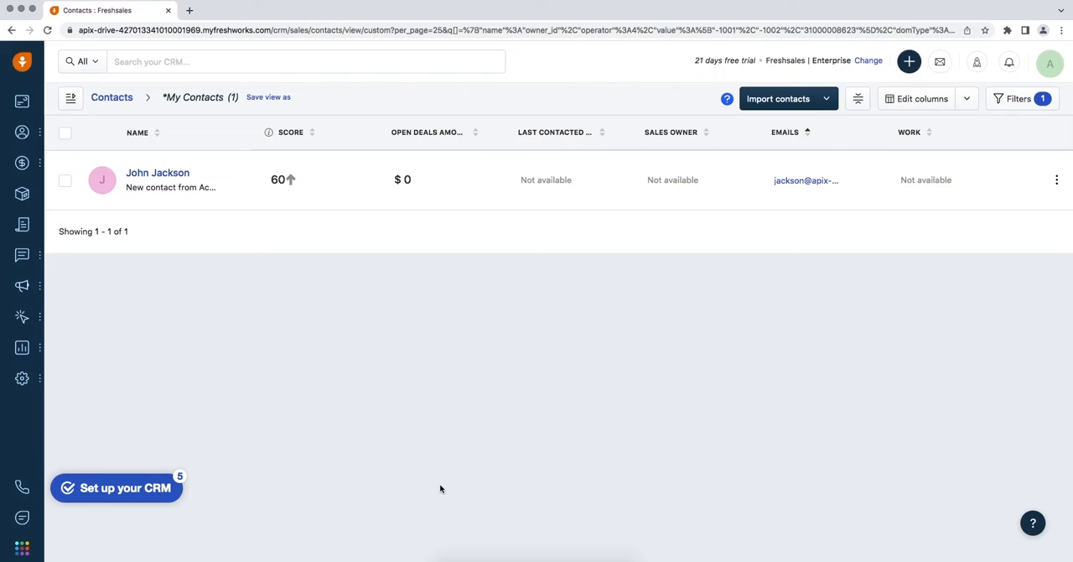
Open the newly created test contact in Freshworks and check its job title, name, email and mobile fields.
click(183, 176)
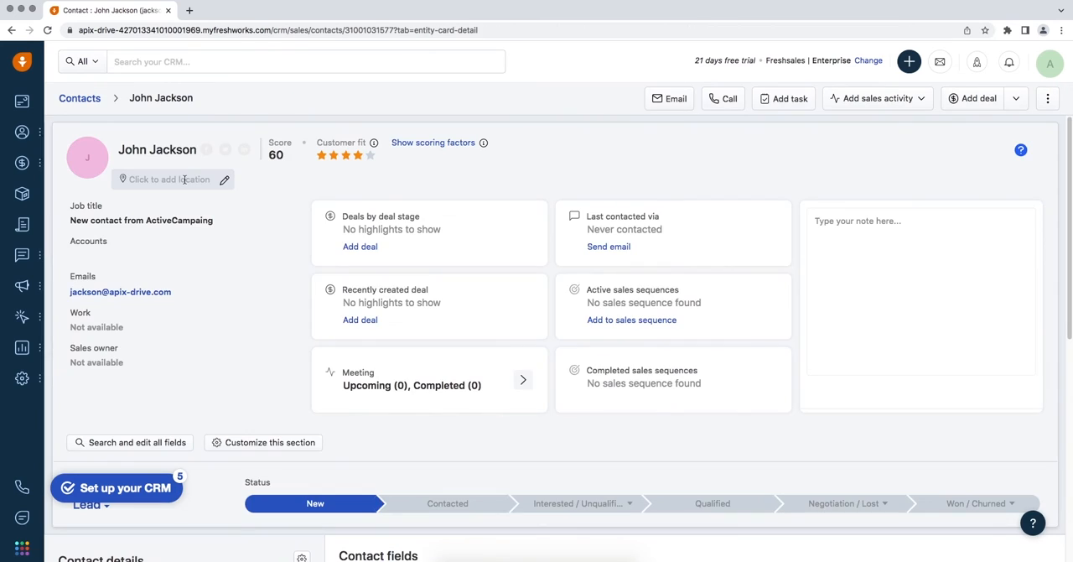
scroll(185, 180, down, 1)
scroll(185, 181, down, 6)
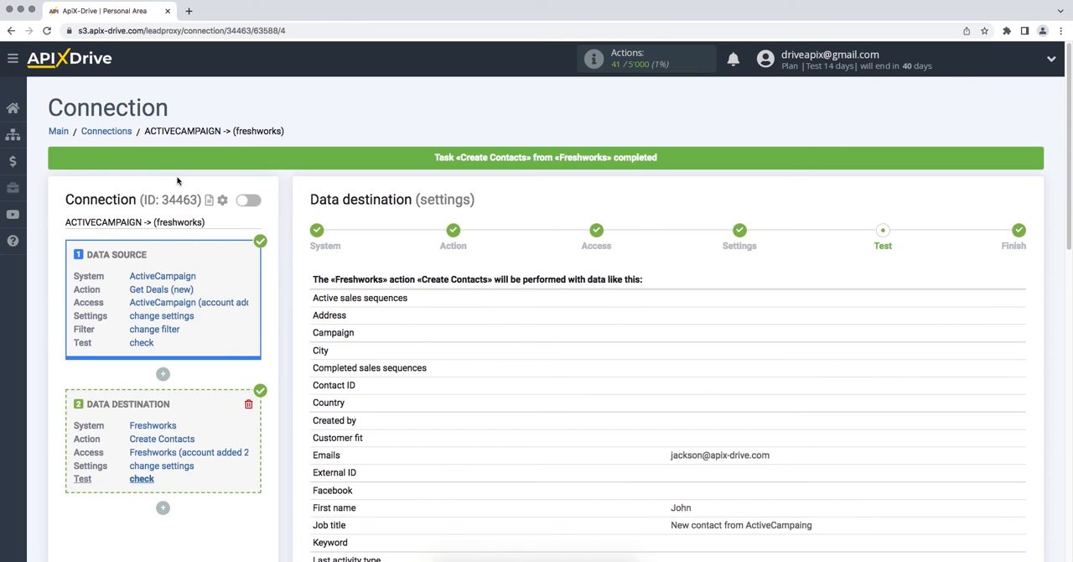
scroll(177, 181, down, 4)
scroll(178, 180, down, 4)
Complete the data destination setup in ApiX-Drive and enable automatic updates for the connection.
click(956, 468)
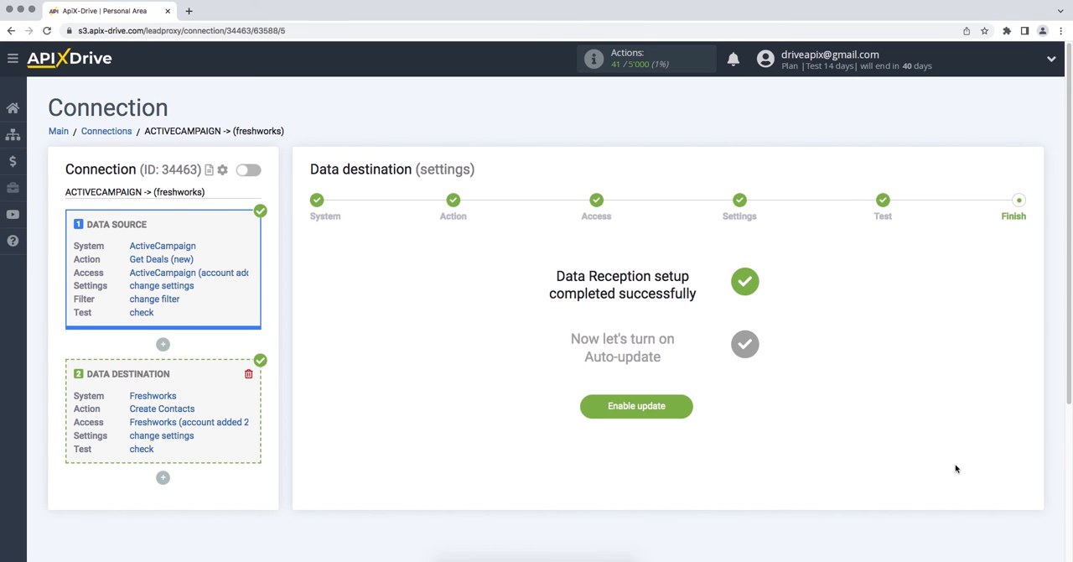
click(588, 415)
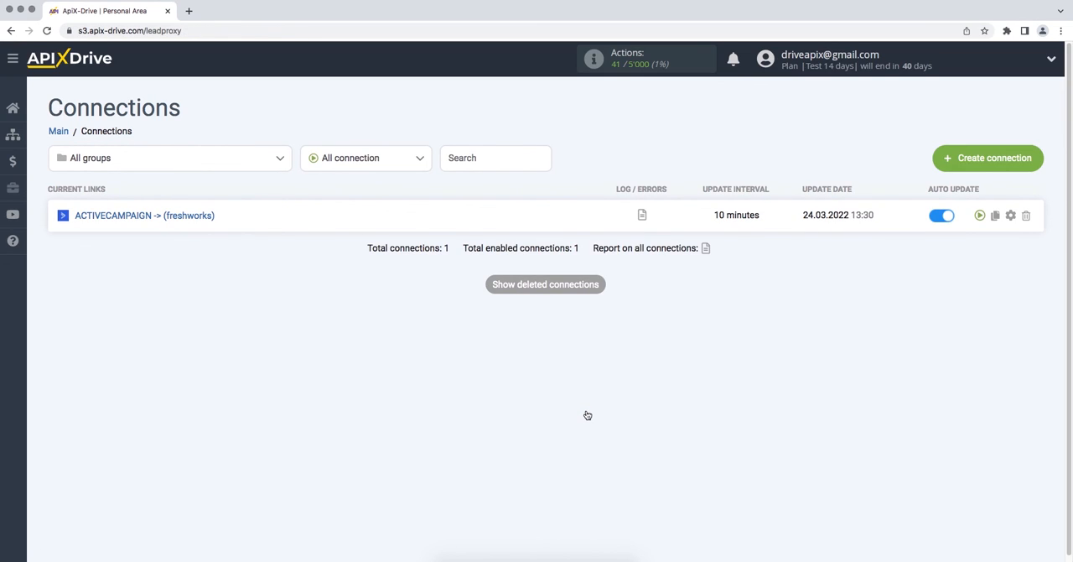
Set the update interval of the ACTIVECAMPAIGN -> (freshworks) connection to 5 minutes and save its setup.
click(1010, 216)
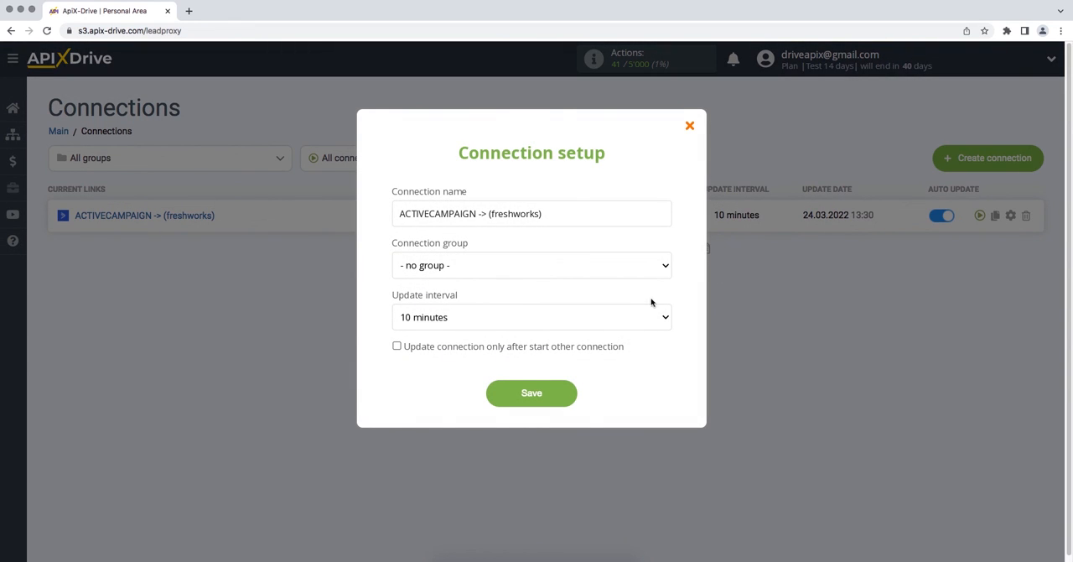
click(641, 312)
click(643, 306)
click(490, 395)
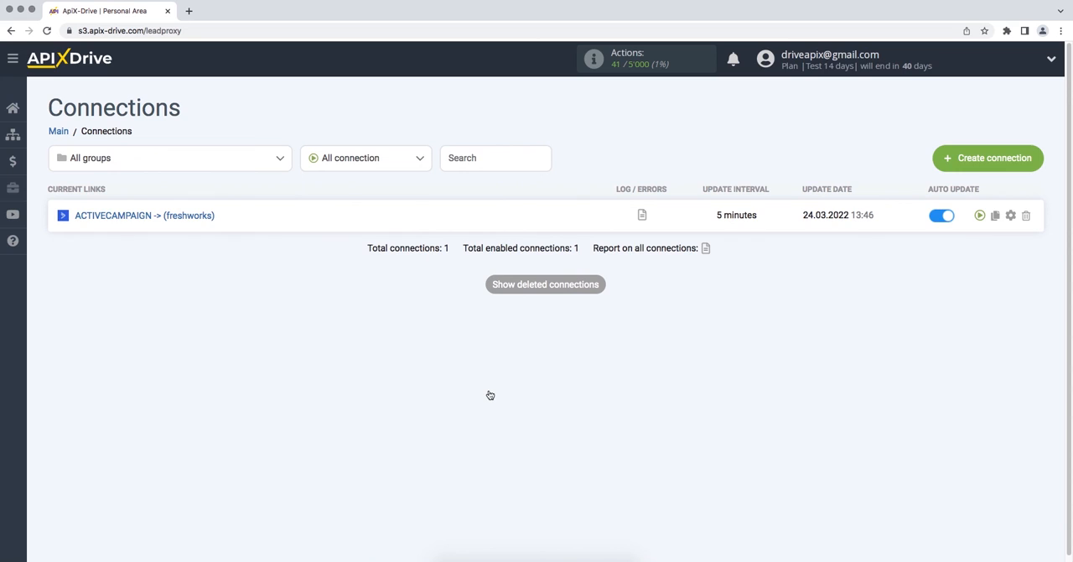